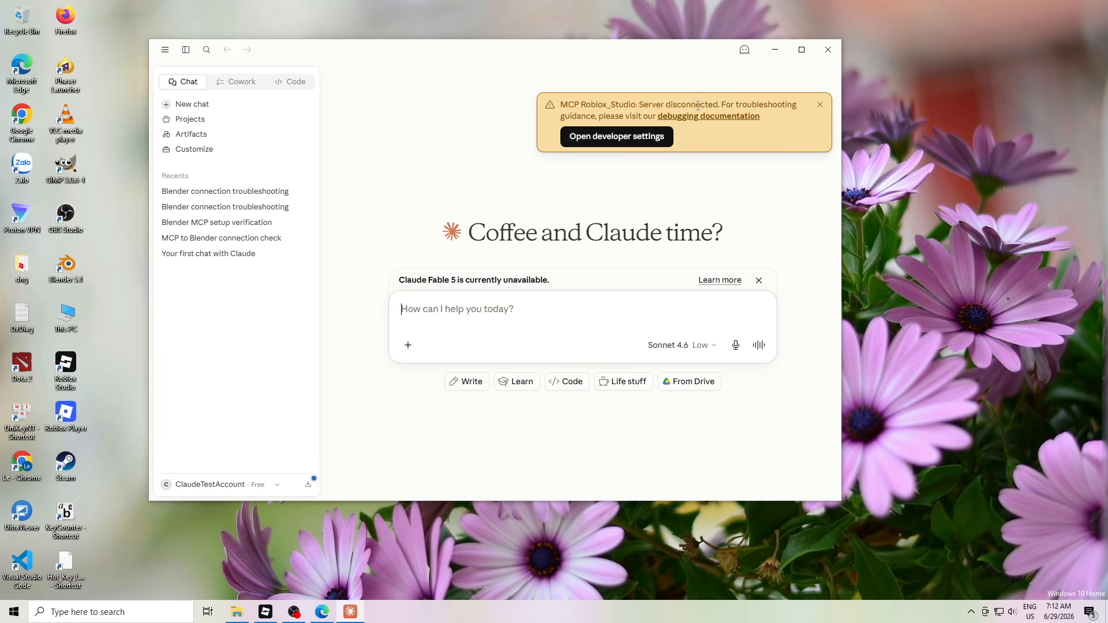
# From the MCP warning banner, show the Roblox_Studio server's failure details in Developer settings
pyautogui.click(639, 139)
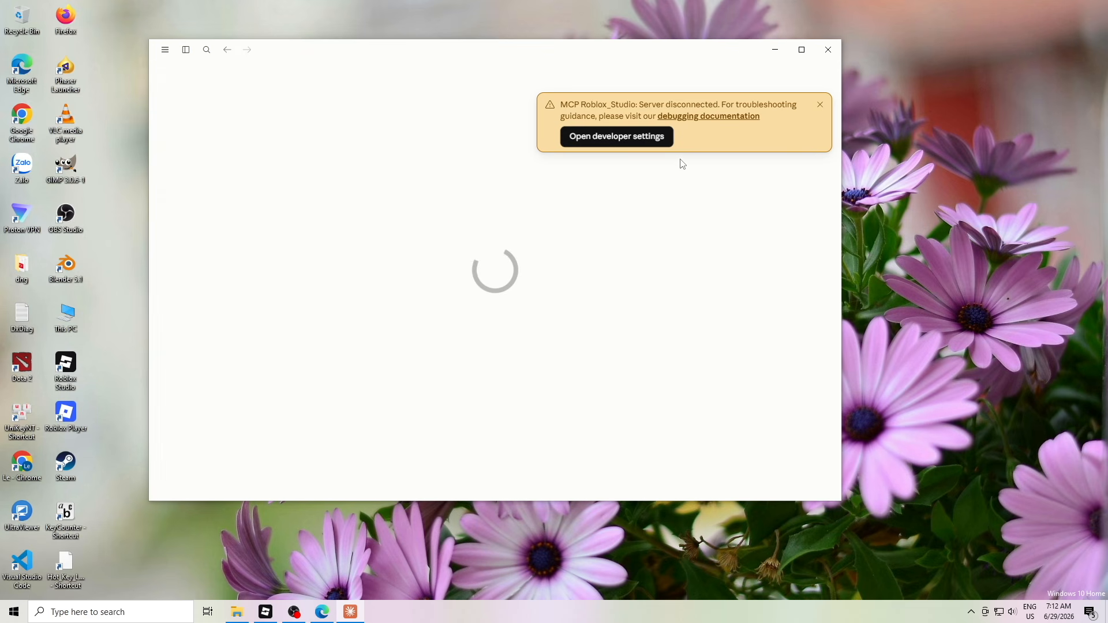
pyautogui.click(428, 205)
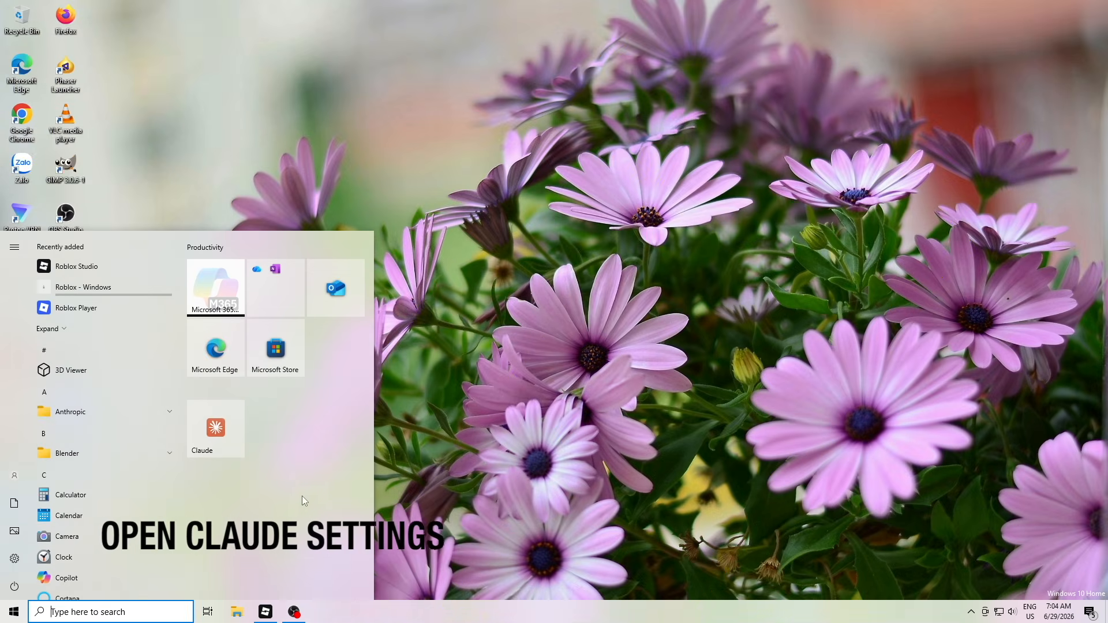
# Launch Claude, go to File > Settings > Developer, and open the MCP config folder with Edit Config
pyautogui.click(493, 369)
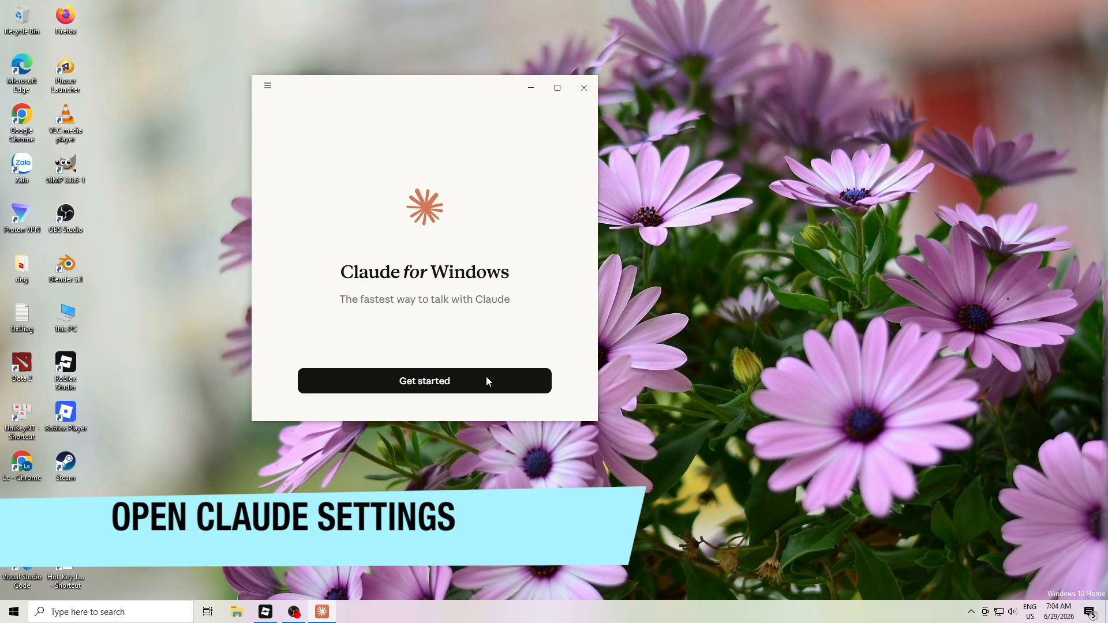
pyautogui.click(487, 379)
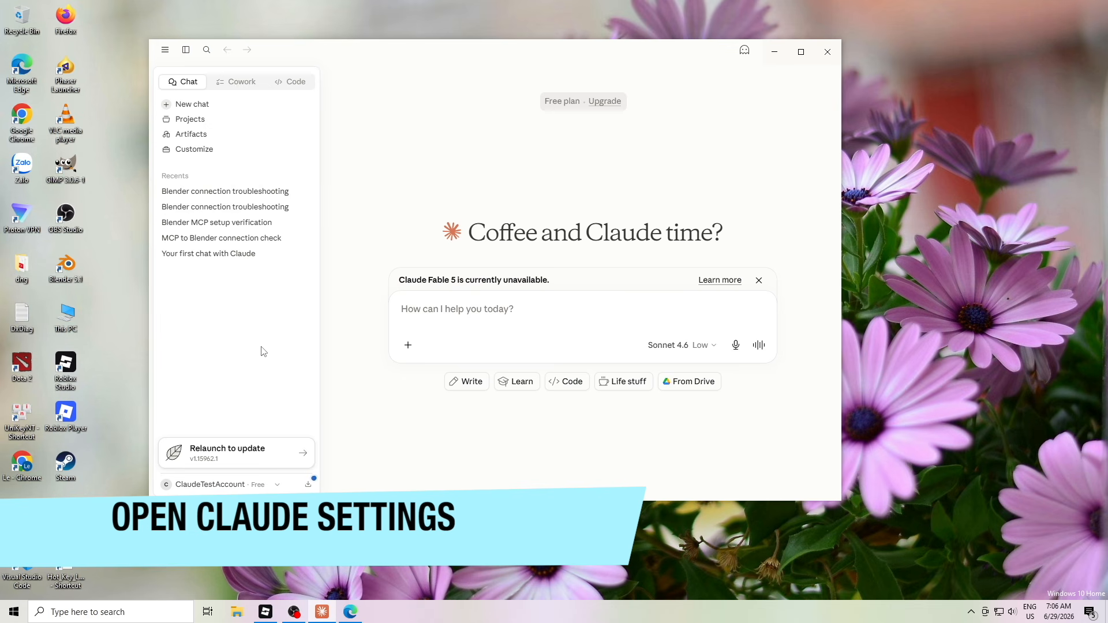
pyautogui.click(165, 49)
pyautogui.click(173, 66)
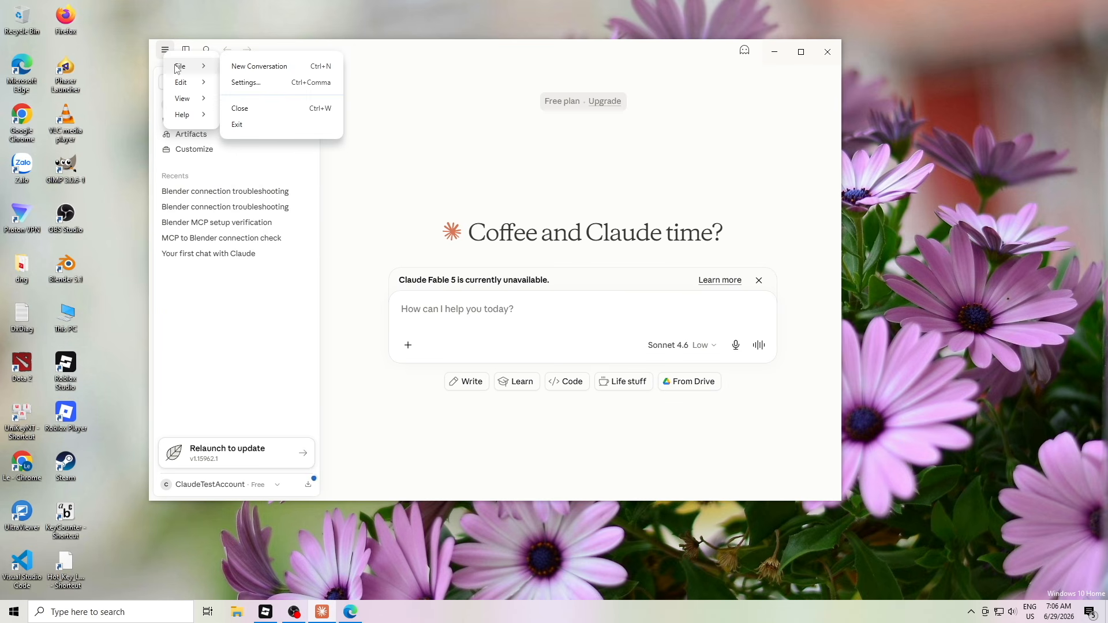
pyautogui.click(268, 83)
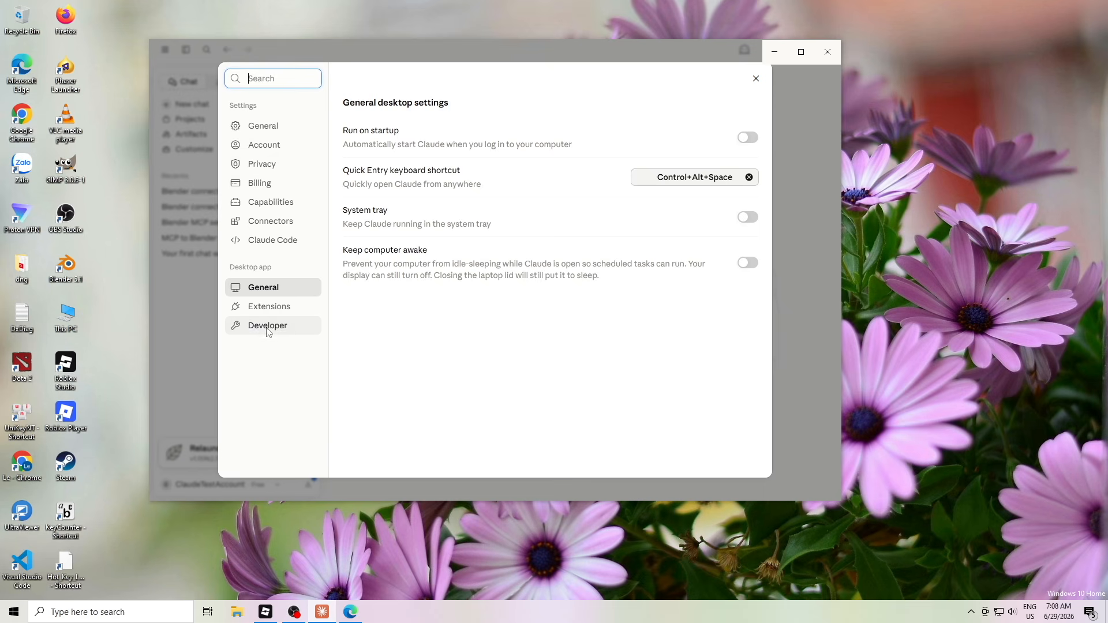
pyautogui.click(268, 328)
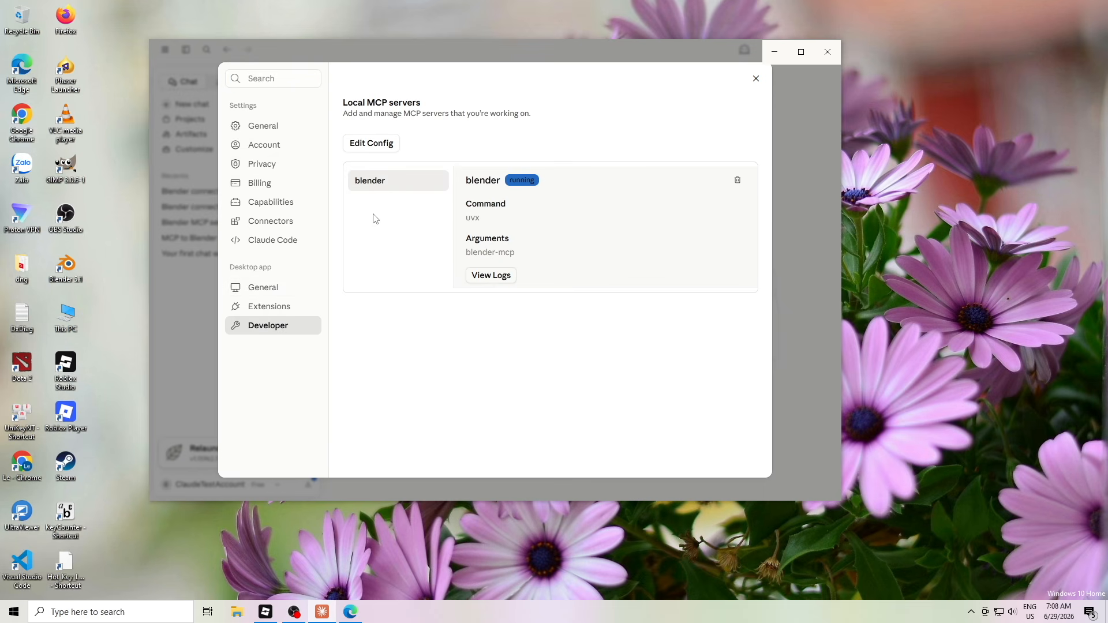
pyautogui.click(370, 149)
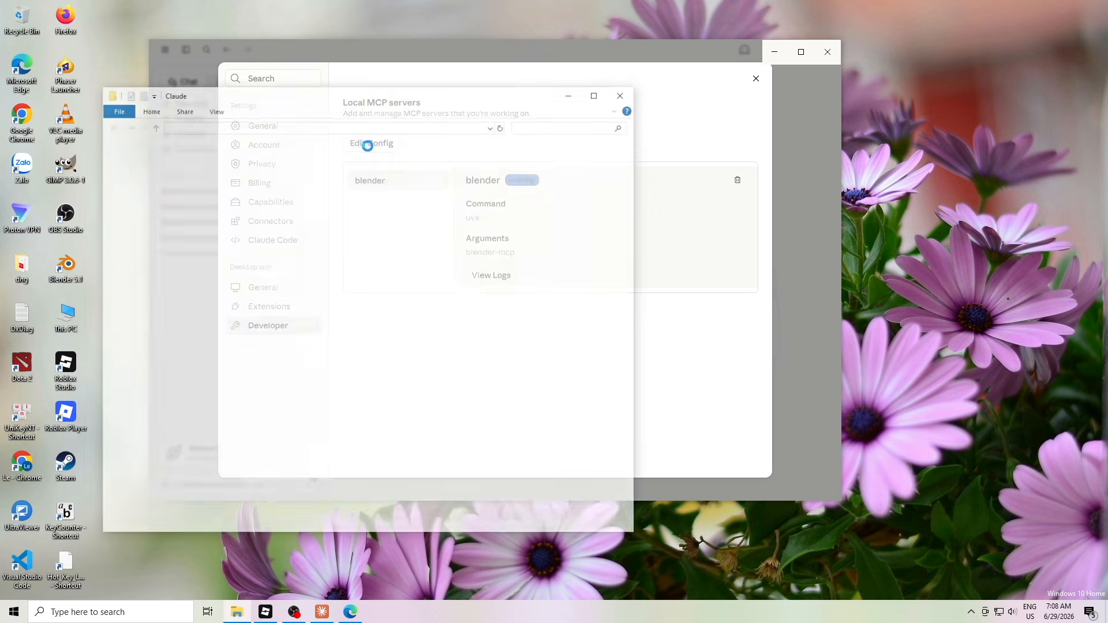
# Open claude_desktop_config in Visual Studio Code, minimise Explorer, and enlarge the editor window
pyautogui.rightClick(273, 379)
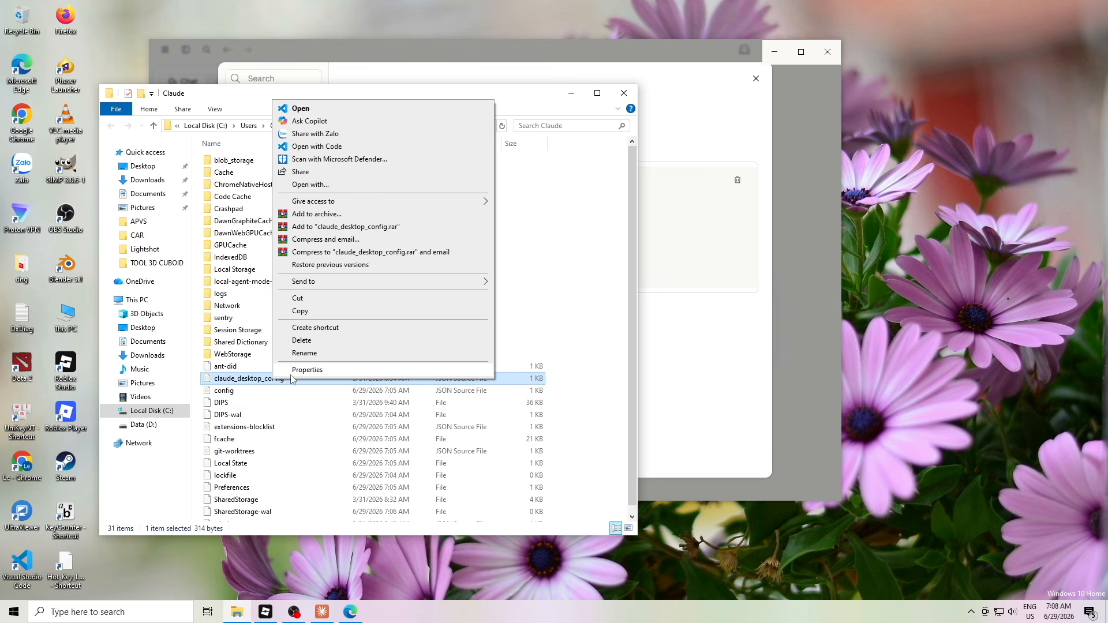
pyautogui.click(361, 112)
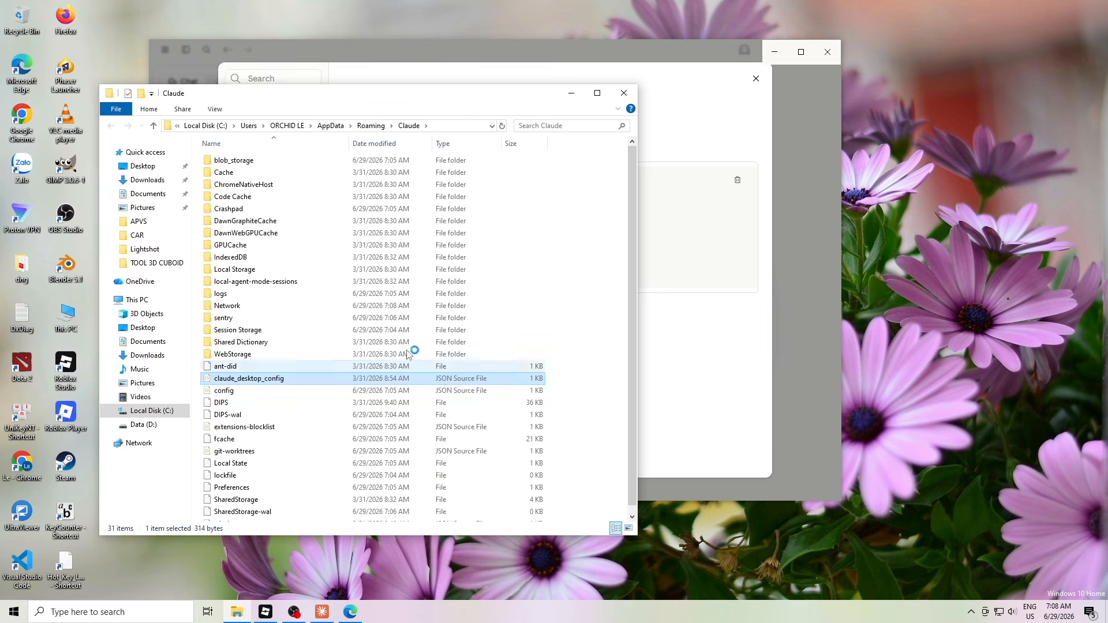
pyautogui.moveTo(508, 103); pyautogui.dragTo(513, 102)
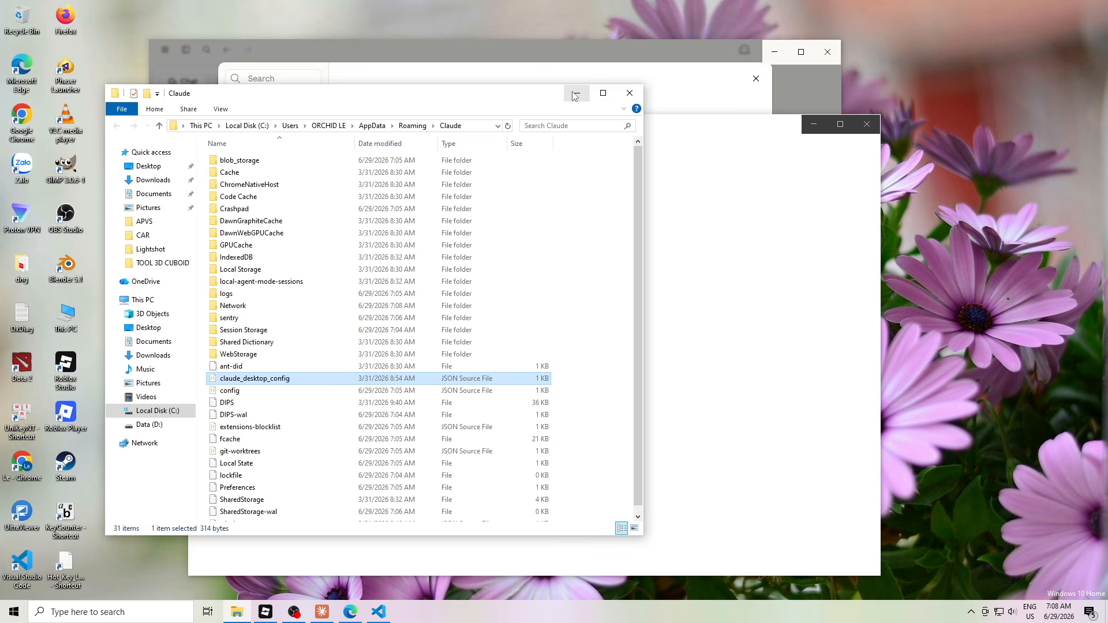
pyautogui.click(582, 95)
pyautogui.moveTo(681, 127); pyautogui.dragTo(567, 40)
pyautogui.moveTo(731, 488); pyautogui.dragTo(954, 559)
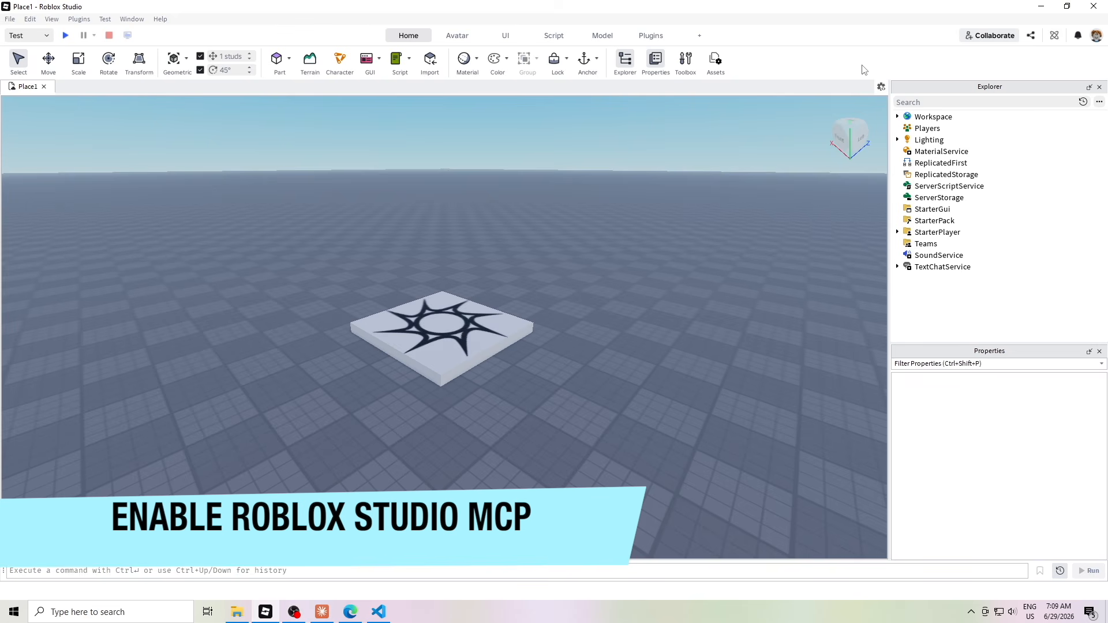
# Open the Assistant panel in Roblox Studio and go to Manage MCP Servers
pyautogui.click(1056, 36)
pyautogui.click(1058, 39)
pyautogui.click(1057, 38)
pyautogui.moveTo(1044, 389); pyautogui.dragTo(1065, 310)
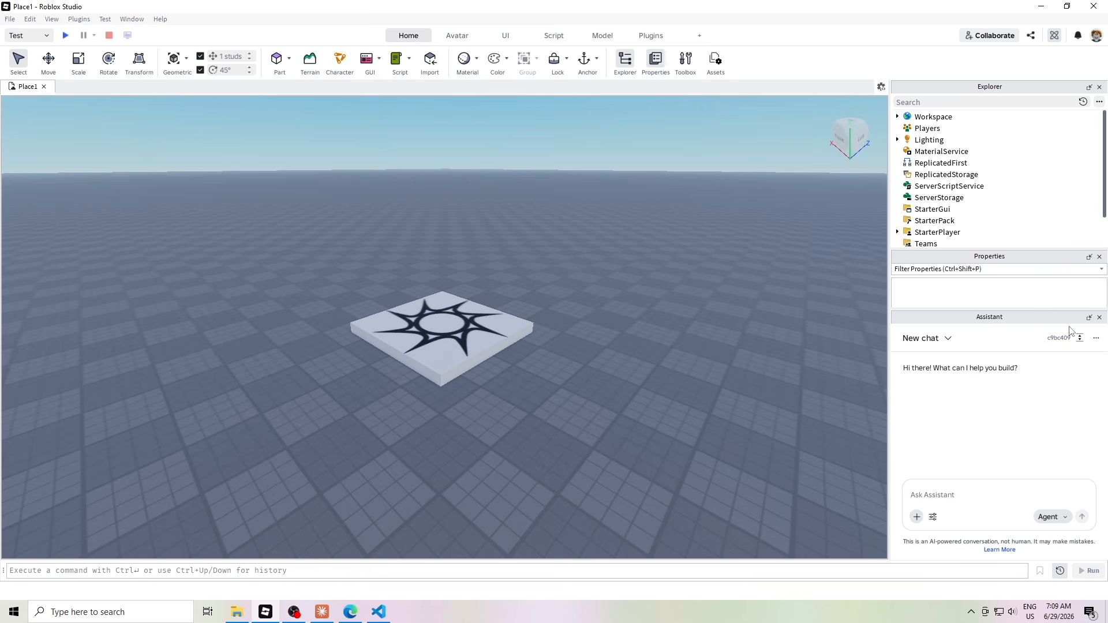
pyautogui.click(1096, 339)
pyautogui.click(1066, 384)
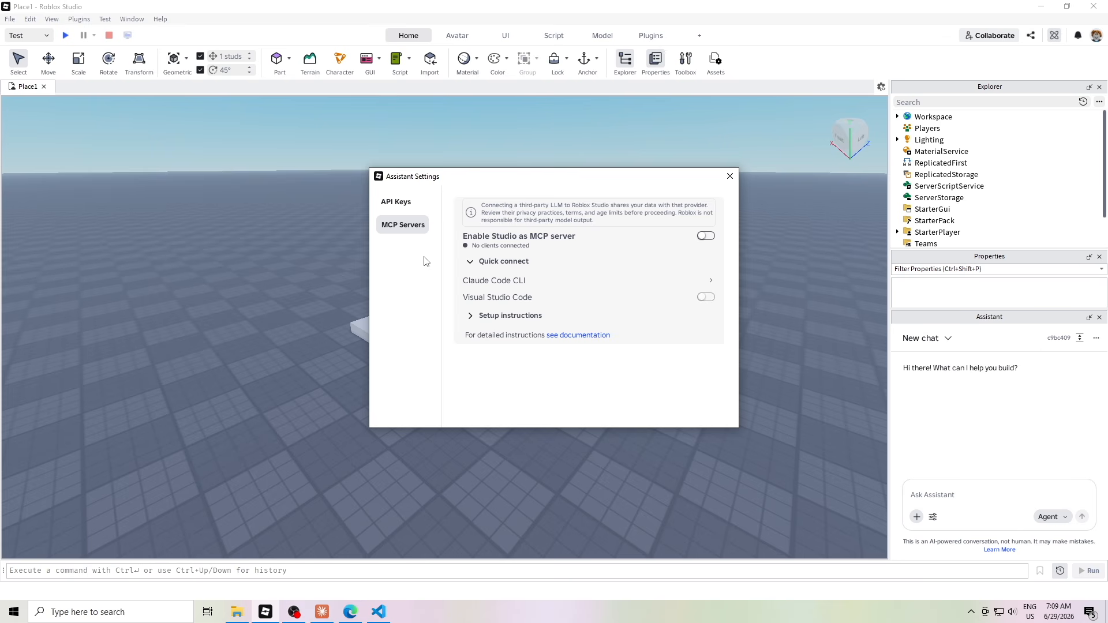
# Enable Studio as MCP server, view the JSON Configuration setup, then close the settings
pyautogui.click(706, 236)
pyautogui.click(494, 315)
pyautogui.scroll(-1, 611, 297)
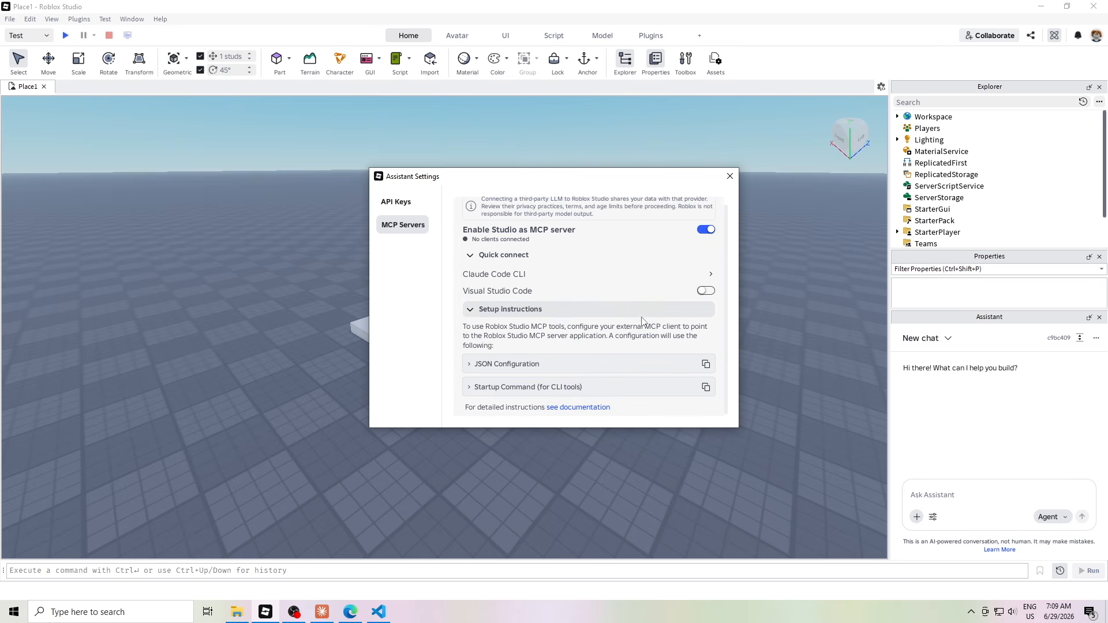
pyautogui.click(506, 367)
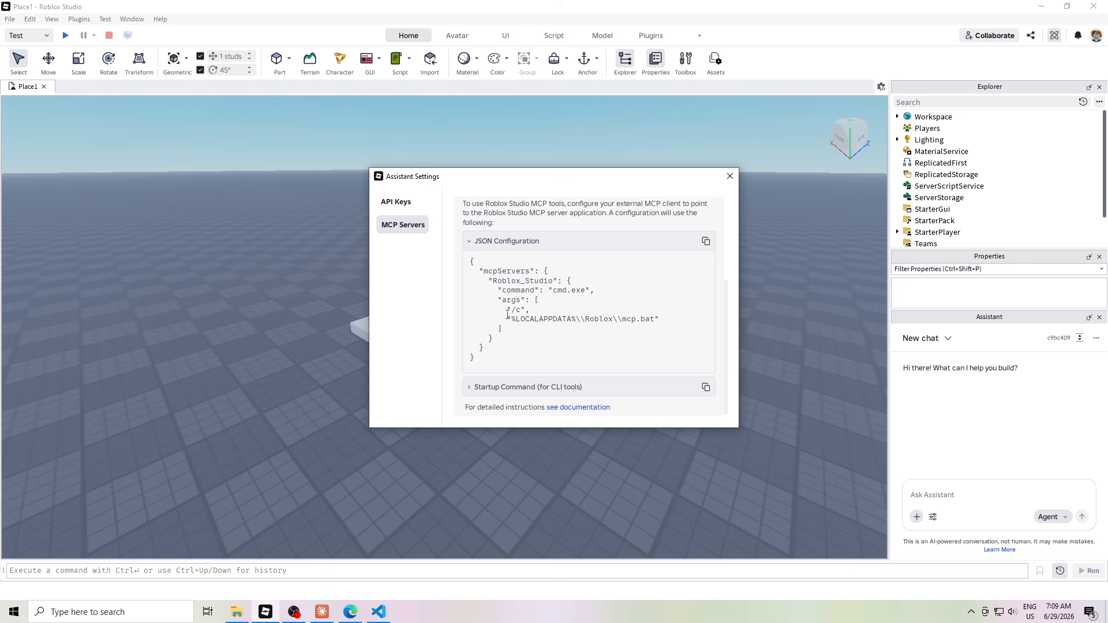
pyautogui.moveTo(639, 321); pyautogui.dragTo(471, 309)
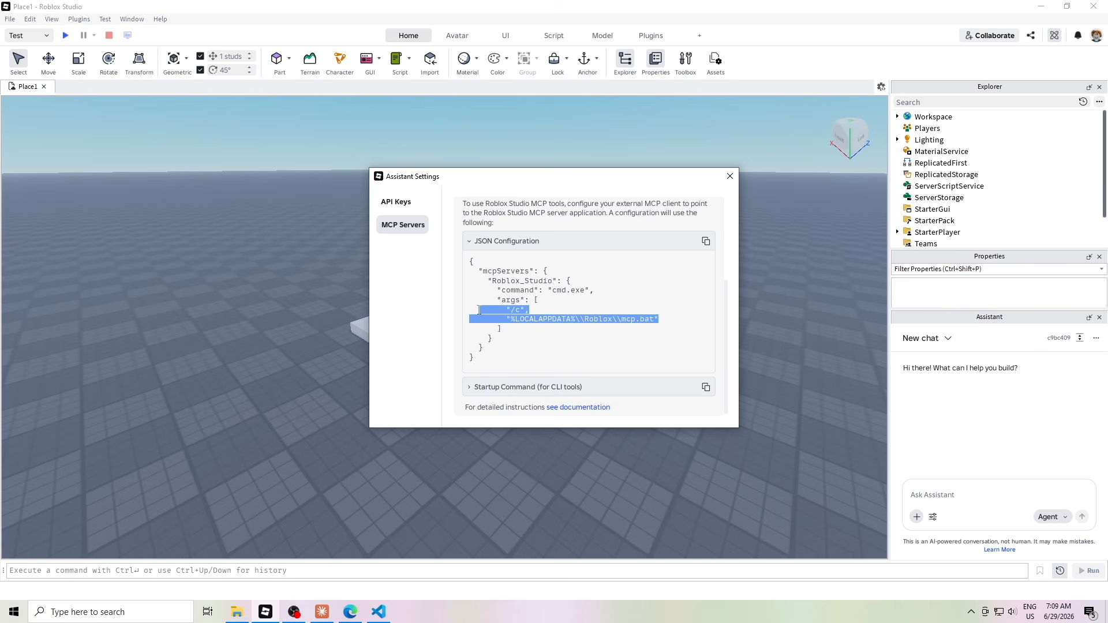
pyautogui.click(554, 331)
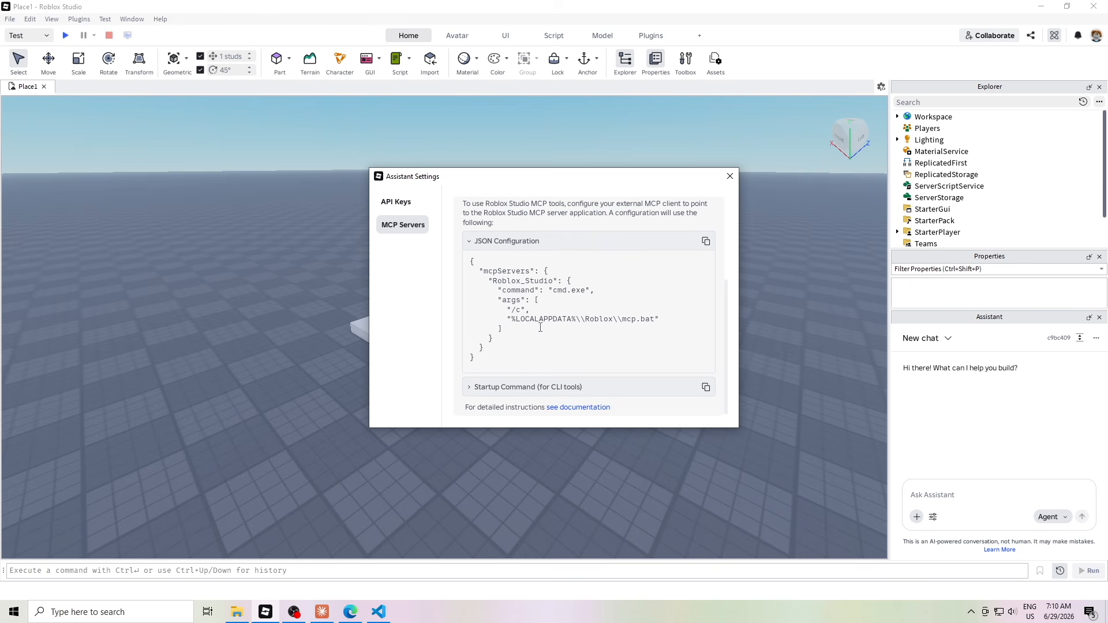
pyautogui.click(730, 179)
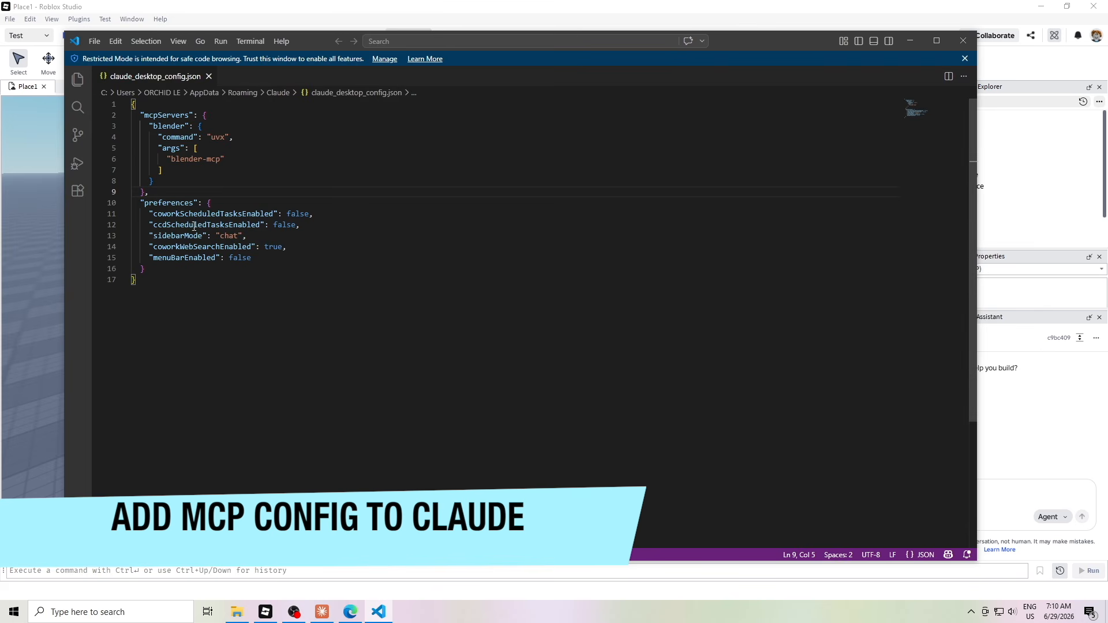
# Paste the Roblox JSON at the end of the file and copy its Roblox_Studio entry
pyautogui.click(178, 280)
pyautogui.press('Return')
pyautogui.press('Return')
pyautogui.hotkey('ctrl', 'v')
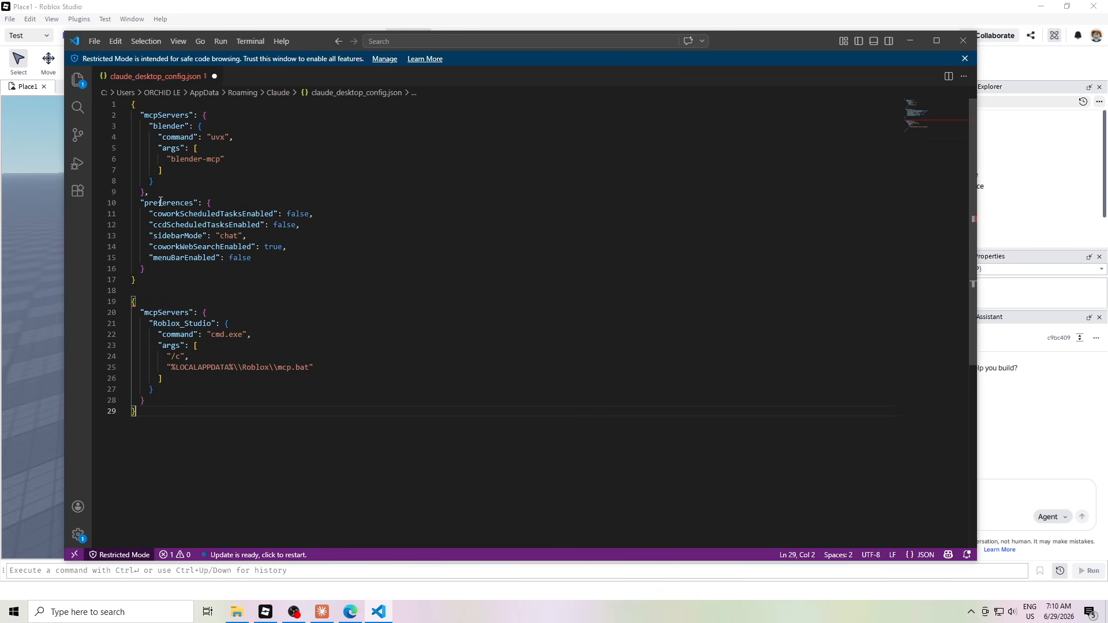
pyautogui.moveTo(150, 324); pyautogui.dragTo(176, 389)
pyautogui.rightClick(154, 377)
pyautogui.click(182, 328)
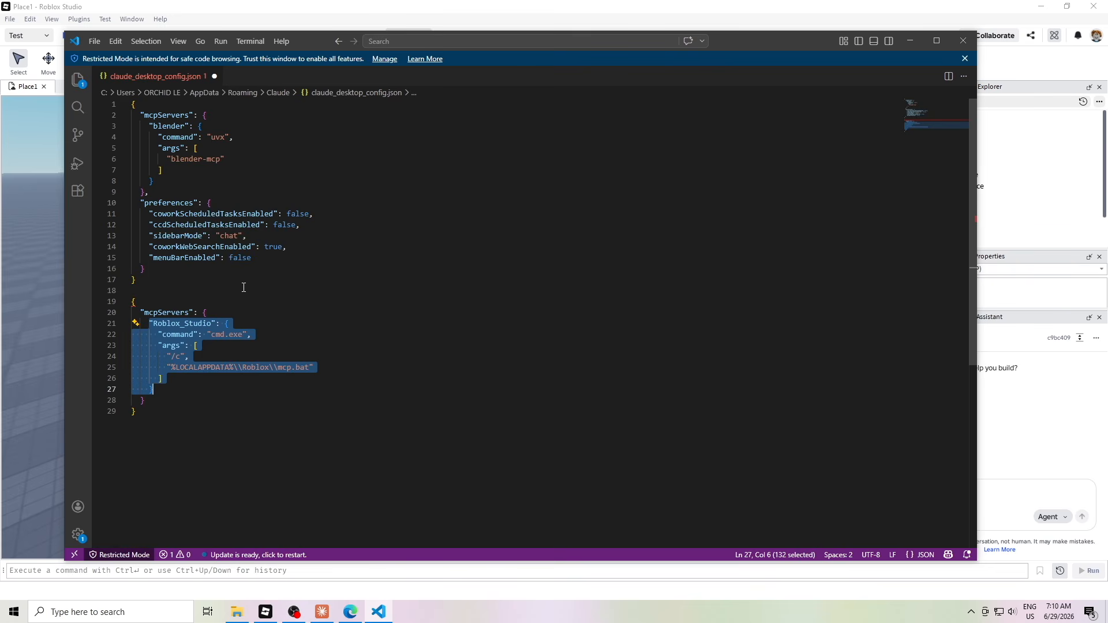
# Insert the Roblox_Studio entry after blender under mcpServers with a comma, deleting the leftover block
pyautogui.click(173, 180)
pyautogui.write(',')
pyautogui.press('Return')
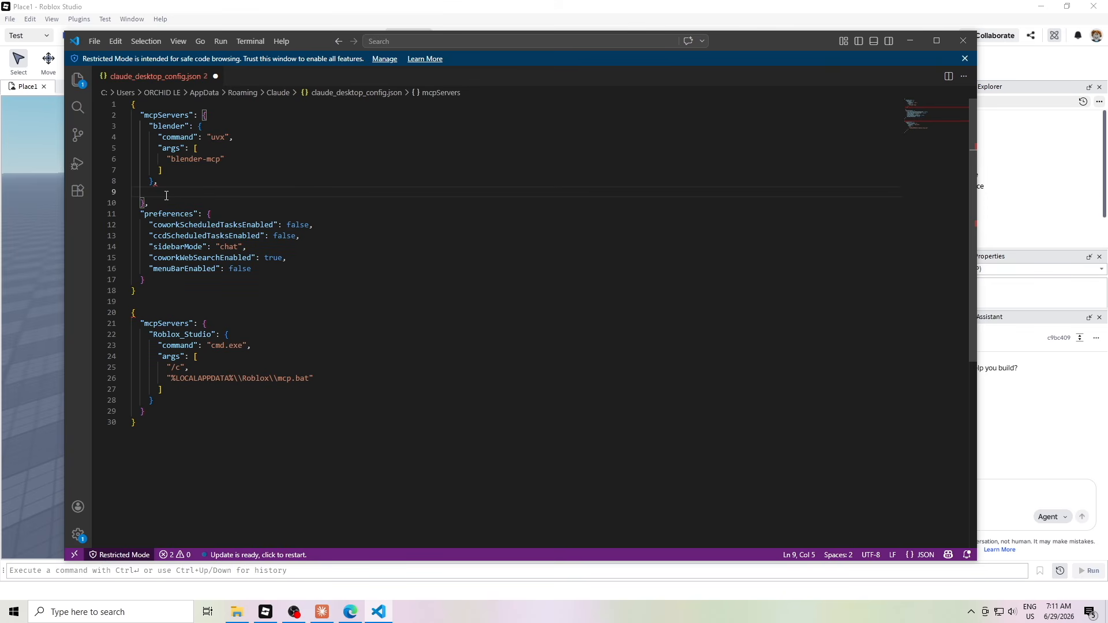
pyautogui.hotkey('ctrl', 'v')
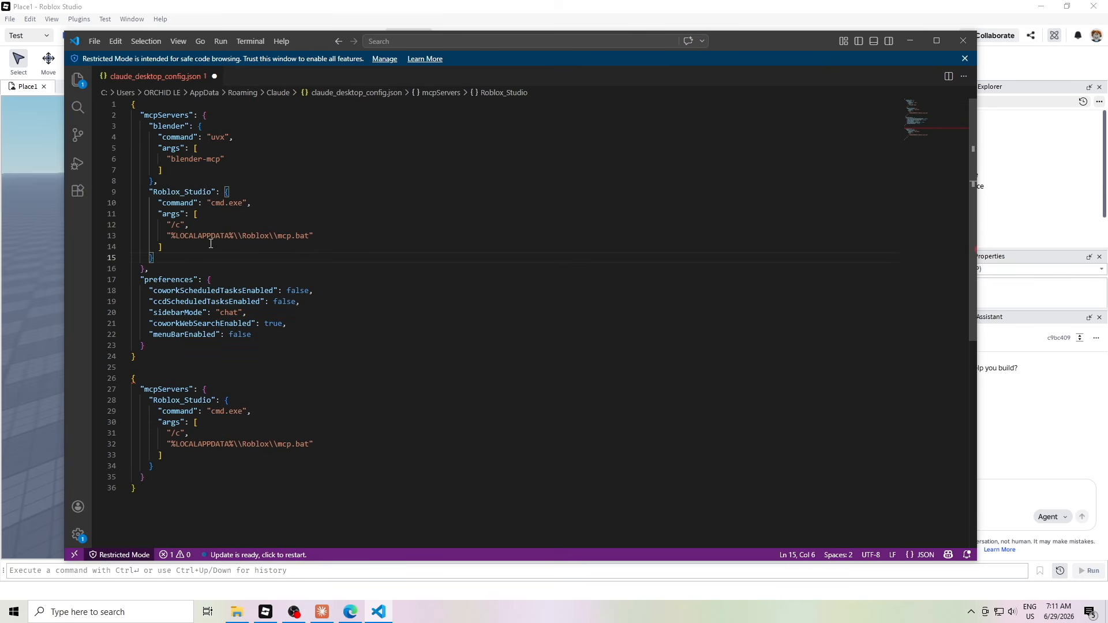
pyautogui.click(342, 235)
pyautogui.click(224, 268)
pyautogui.moveTo(161, 497); pyautogui.dragTo(112, 378)
pyautogui.press('BackSpace')
pyautogui.press('BackSpace')
# Save claude_desktop_config.json and close Visual Studio Code
pyautogui.hotkey('ctrl', 's')
pyautogui.click(94, 41)
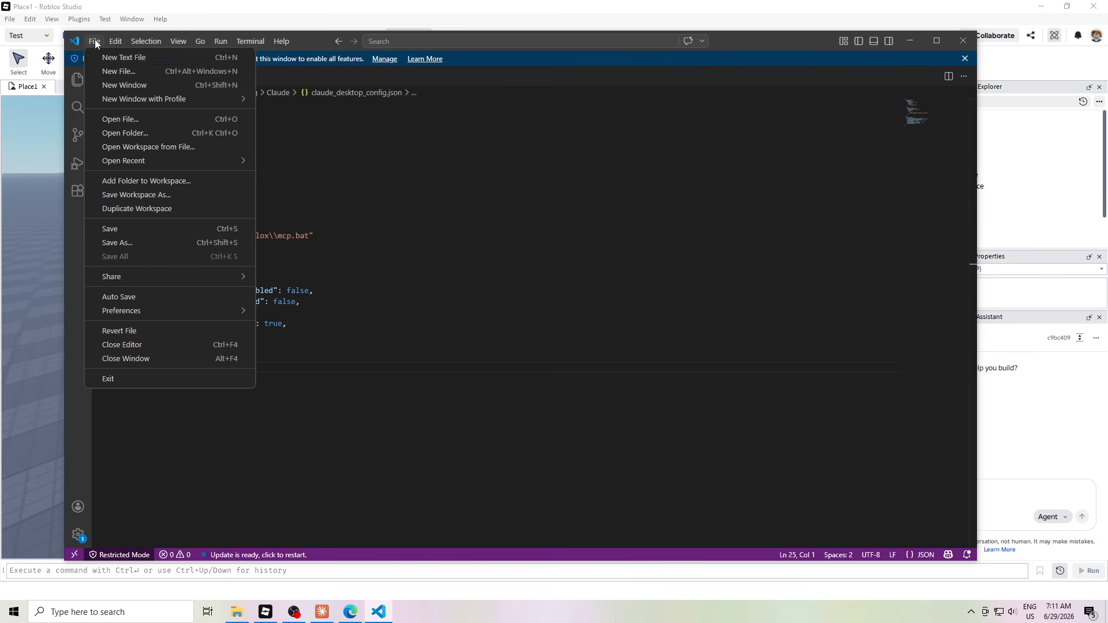
pyautogui.click(126, 229)
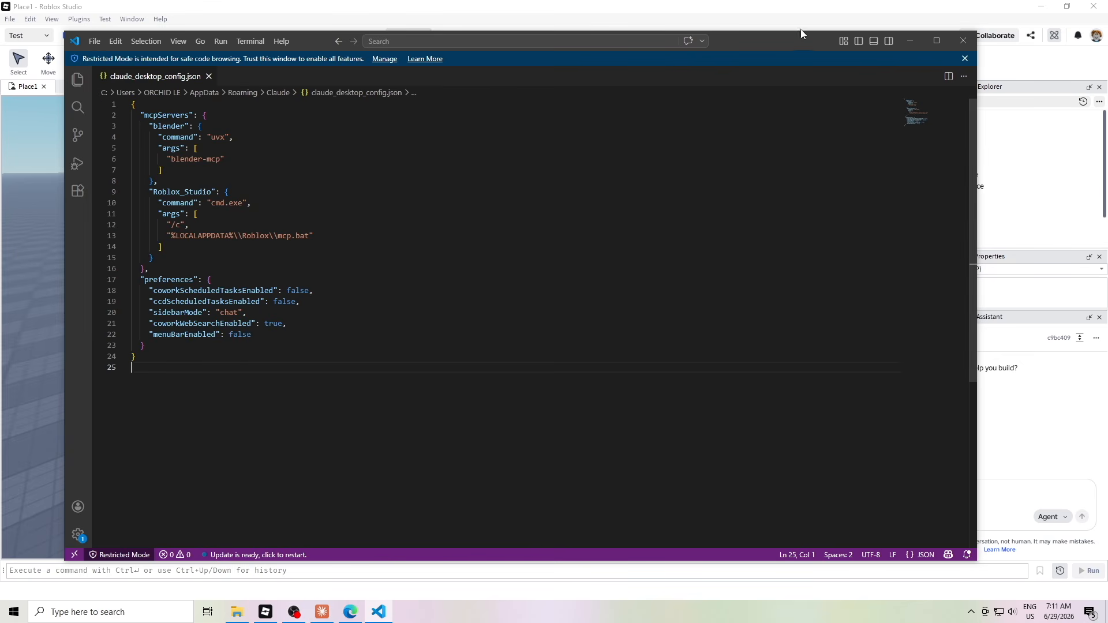
pyautogui.click(963, 40)
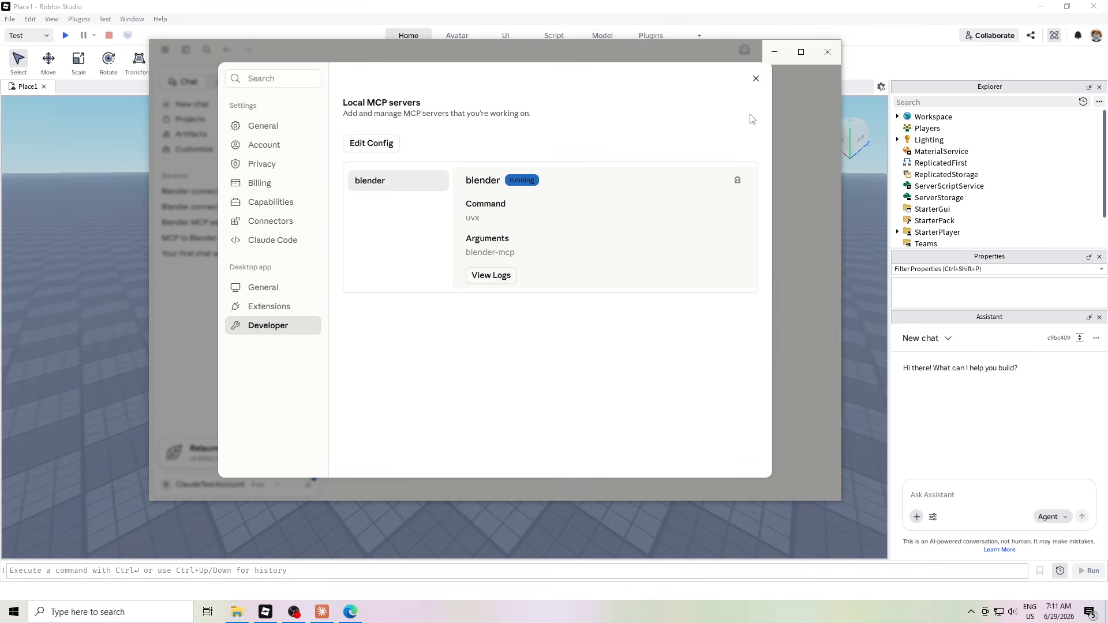
# Restart Claude Desktop and view Roblox_Studio's Server disconnected error under Developer settings
pyautogui.click(757, 78)
pyautogui.click(828, 52)
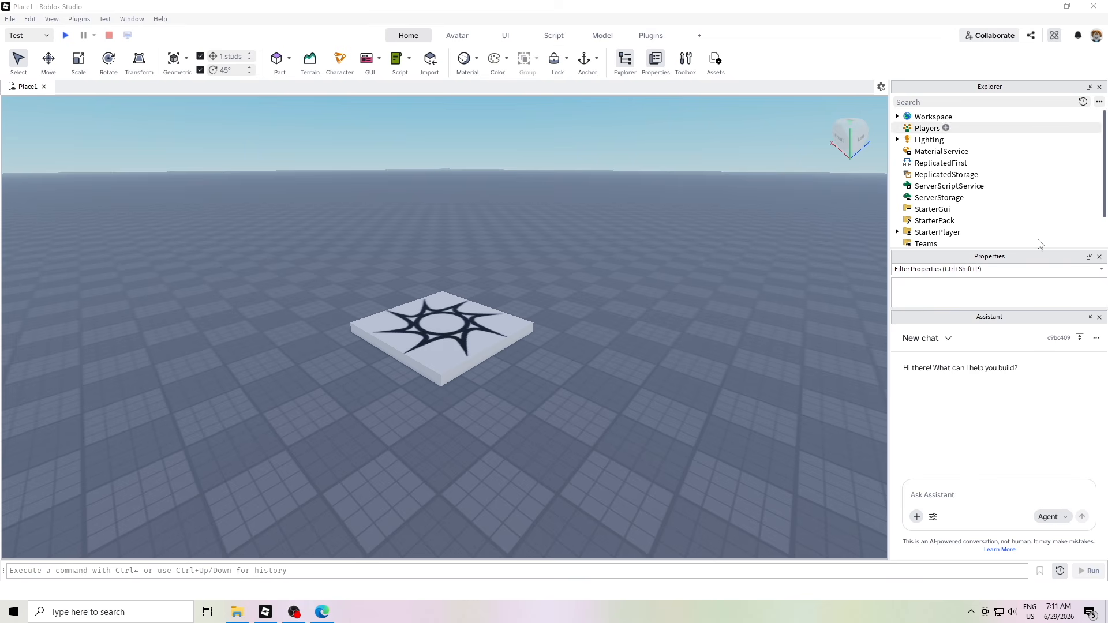
pyautogui.click(972, 613)
pyautogui.click(972, 613)
pyautogui.press('super+d')
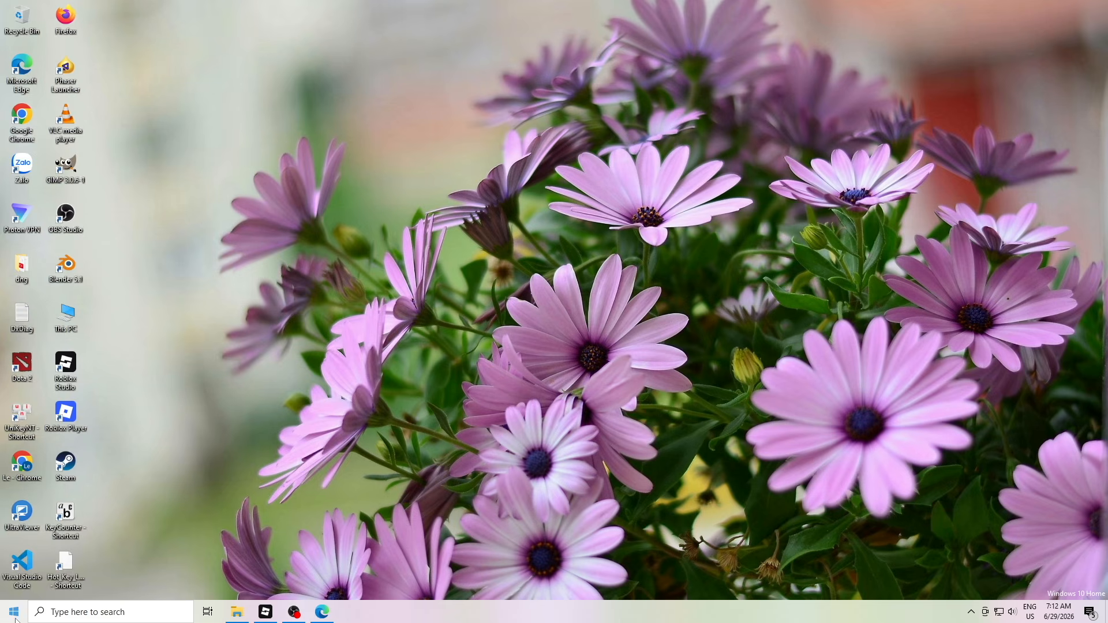
pyautogui.click(15, 615)
pyautogui.click(217, 436)
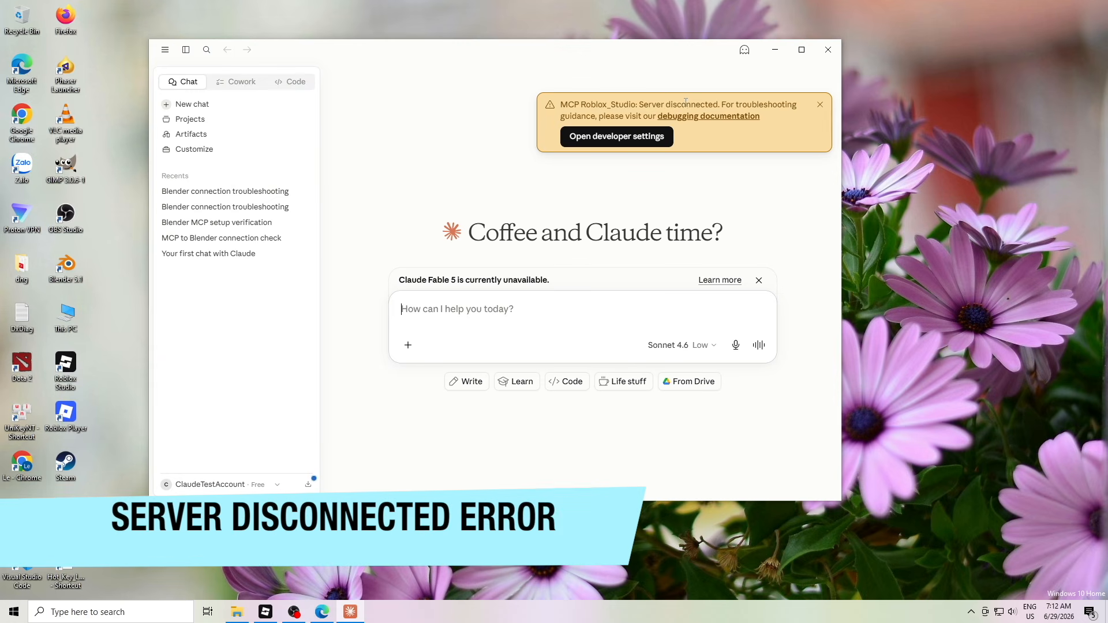
pyautogui.click(616, 136)
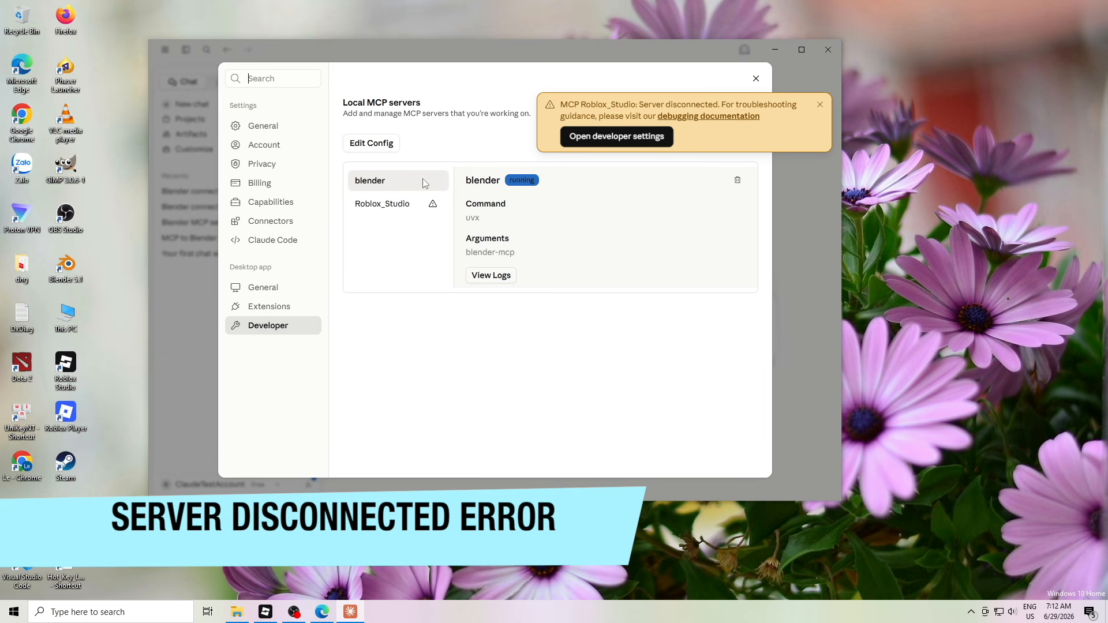
pyautogui.click(410, 208)
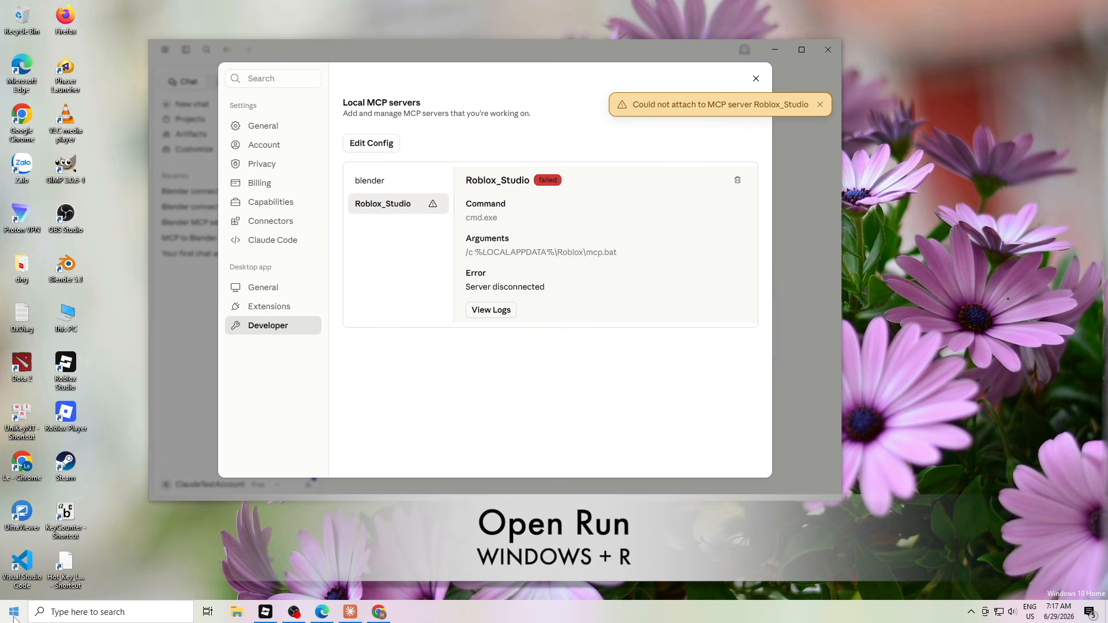
# Open the %localappdata% folder through the Run box
pyautogui.press('super+r')
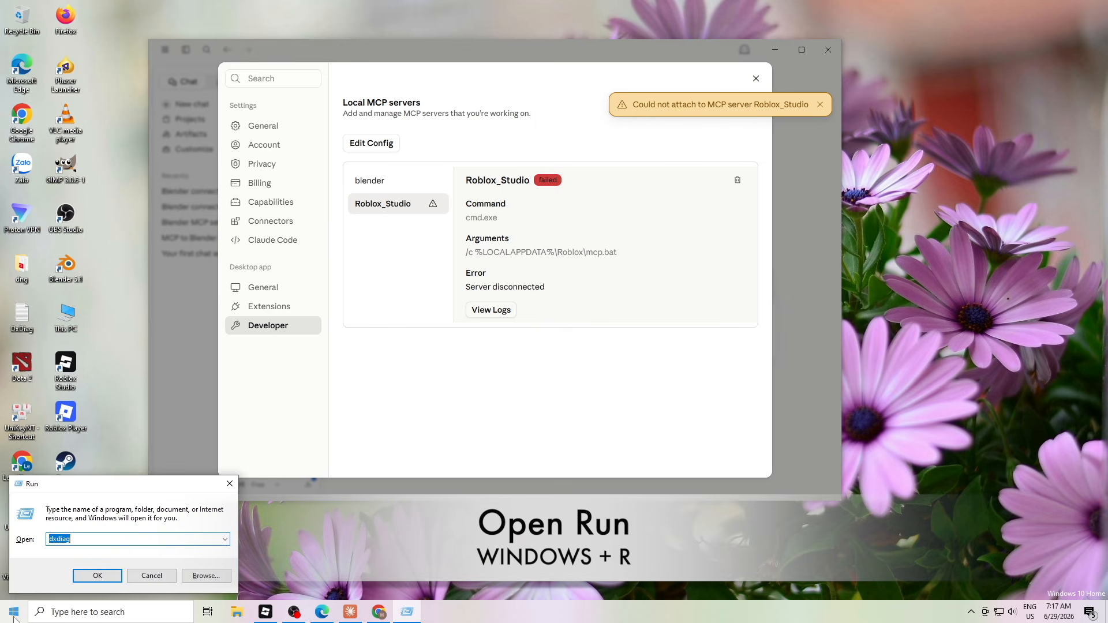
pyautogui.press('BackSpace')
pyautogui.rightClick(56, 538)
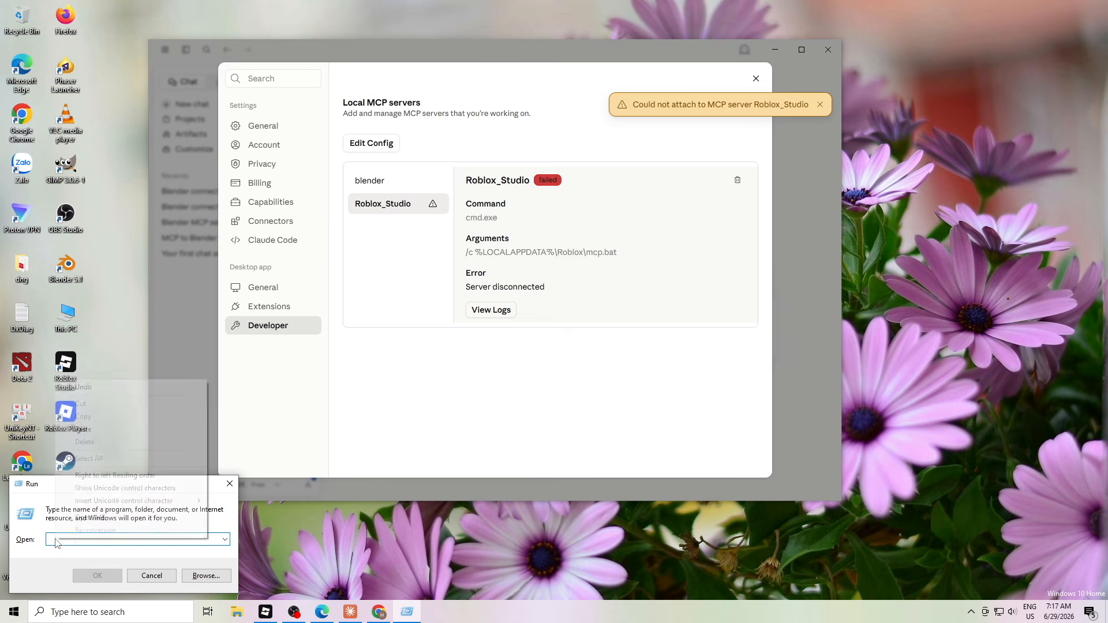
pyautogui.click(81, 429)
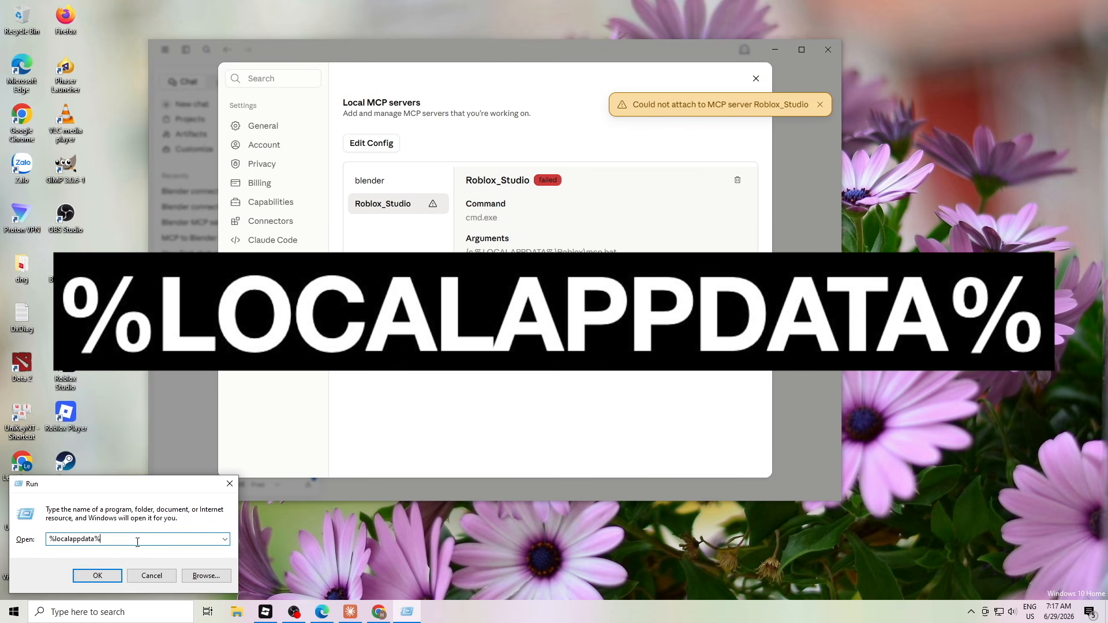
pyautogui.click(97, 576)
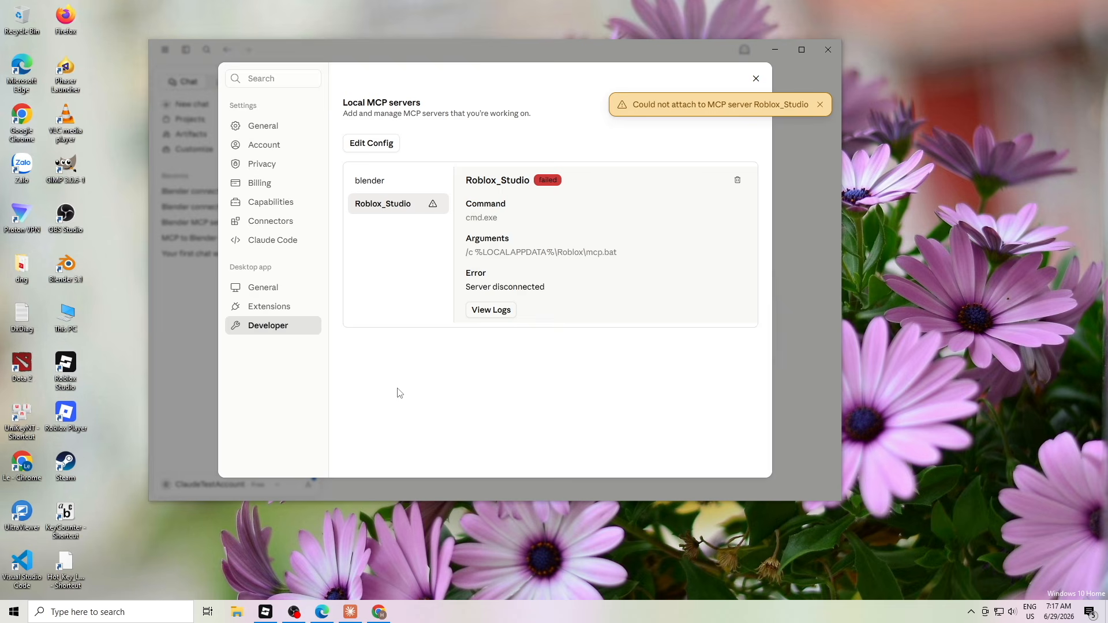
pyautogui.moveTo(460, 57); pyautogui.dragTo(448, 82)
pyautogui.scroll(-5, 347, 264)
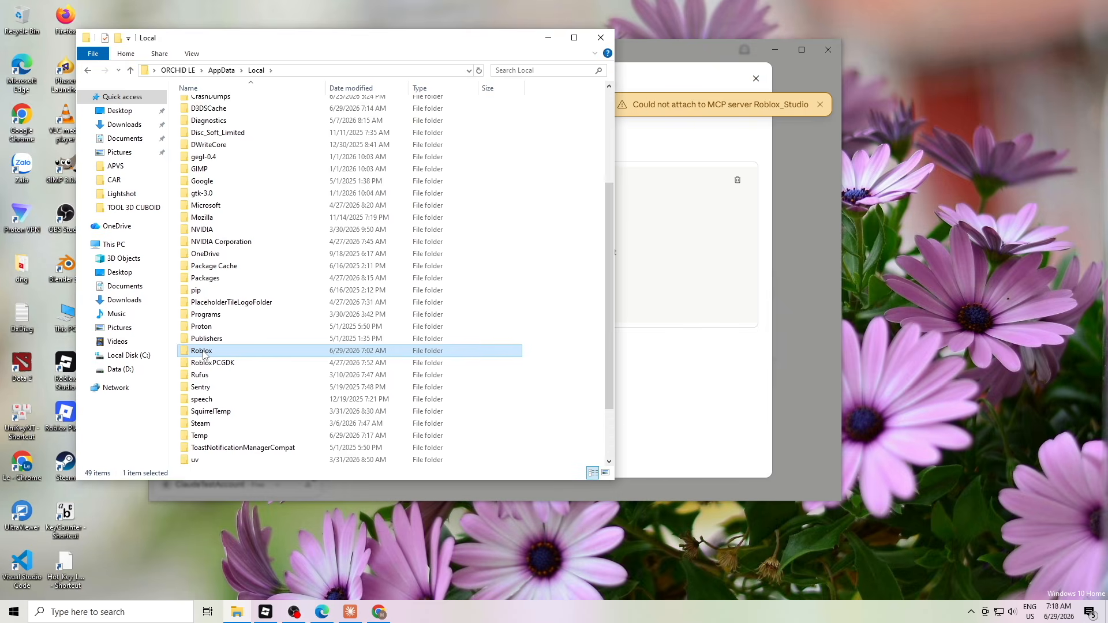
# Find mcp.bat in the Roblox folder and copy its location from Properties
pyautogui.doubleClick(205, 353)
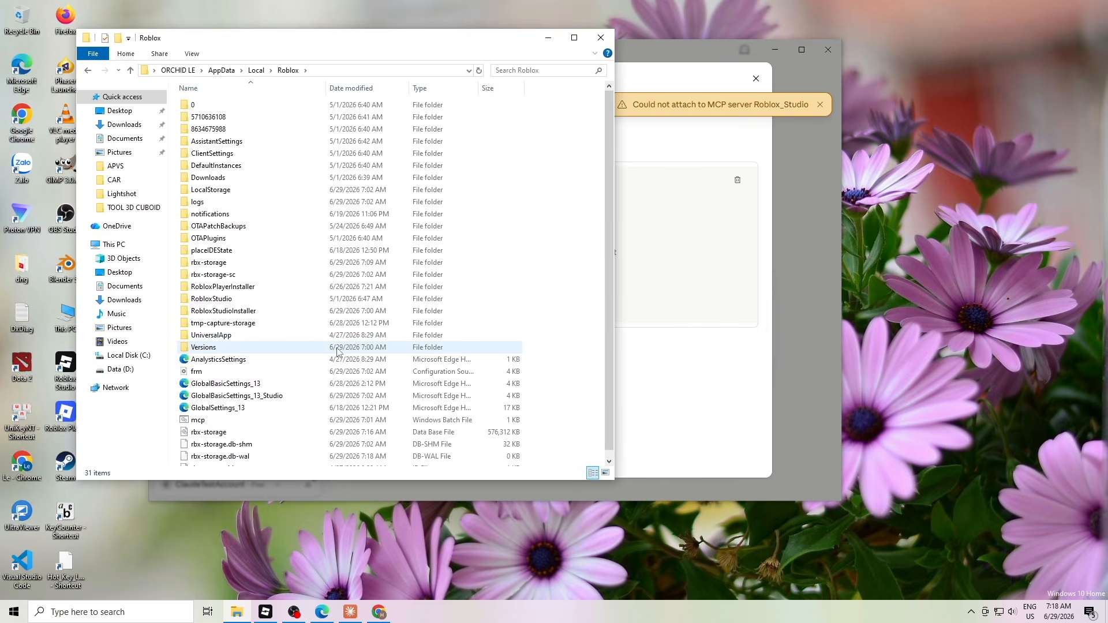
pyautogui.scroll(-1, 334, 354)
pyautogui.click(248, 411)
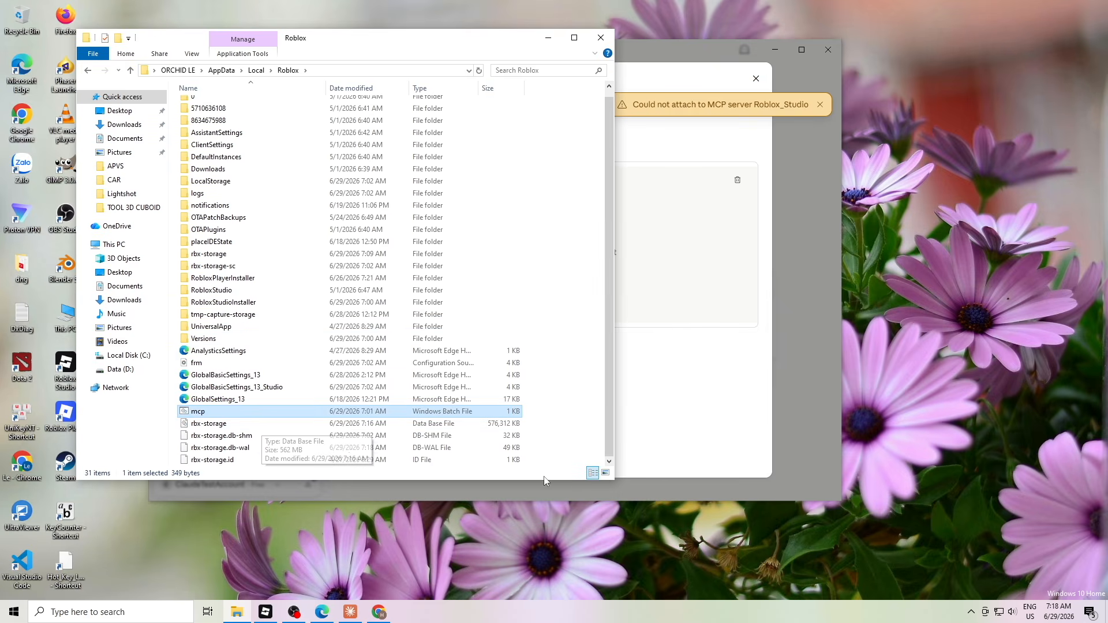
pyautogui.moveTo(615, 482); pyautogui.dragTo(838, 558)
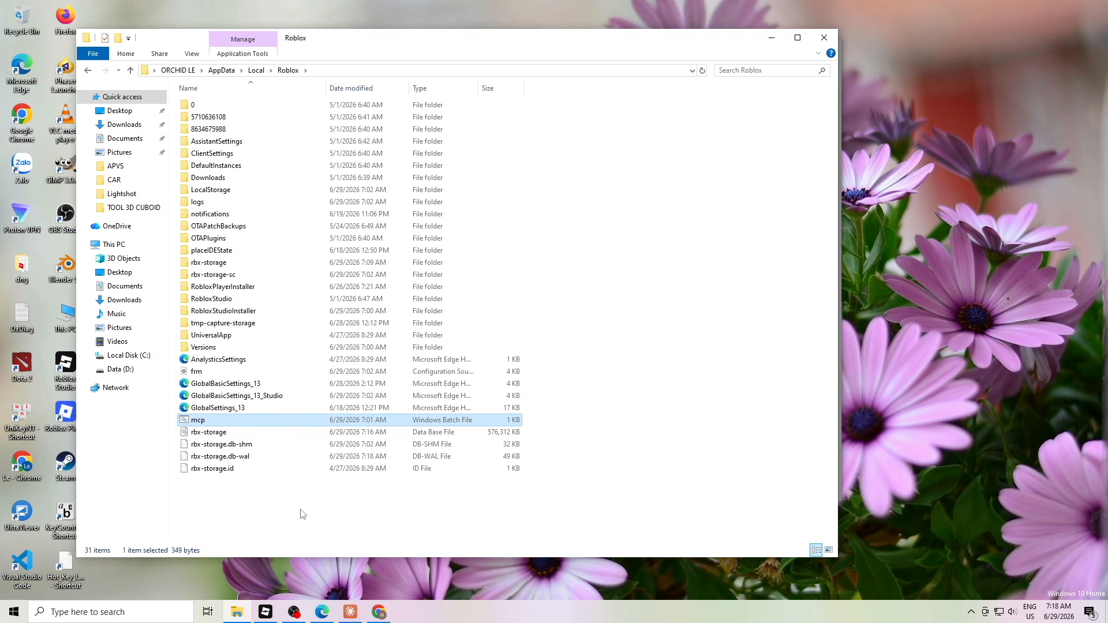
pyautogui.rightClick(199, 424)
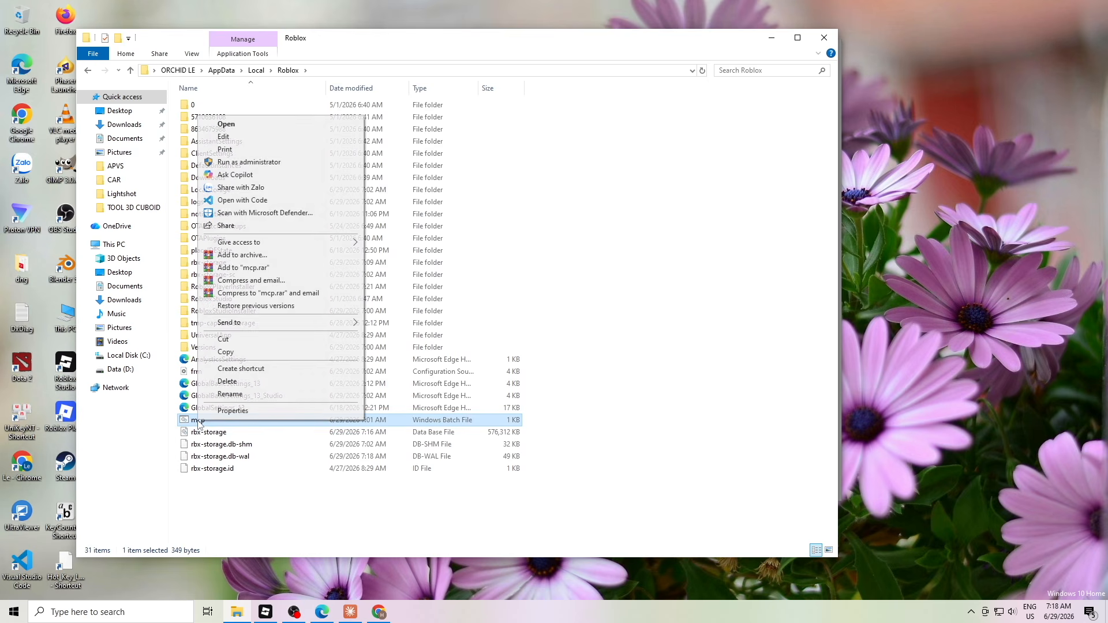
pyautogui.click(225, 411)
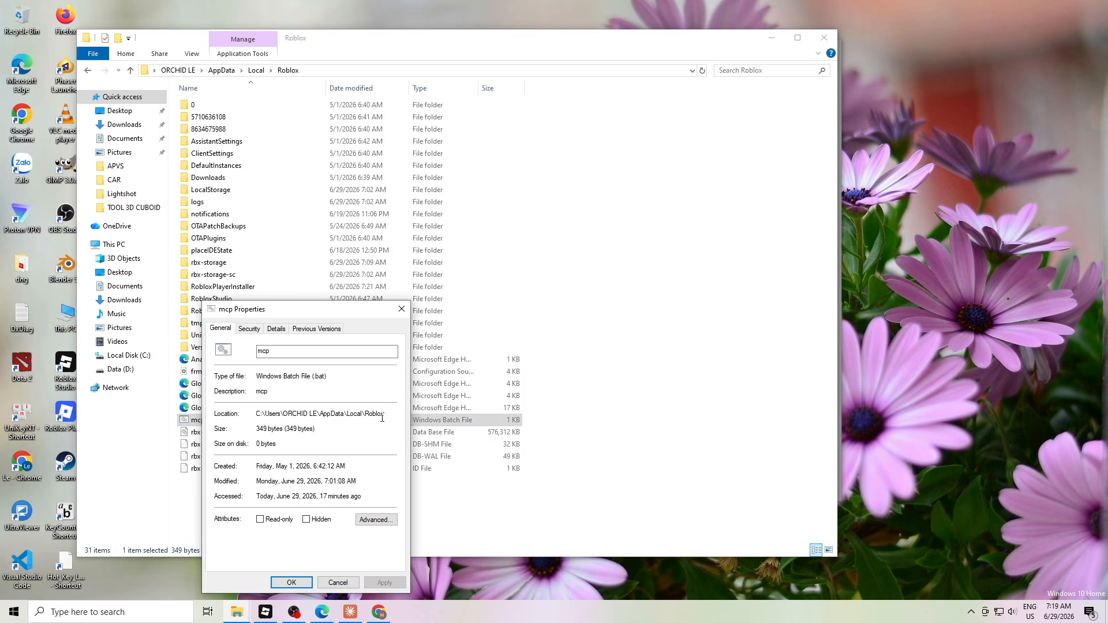
pyautogui.moveTo(384, 414); pyautogui.dragTo(258, 401)
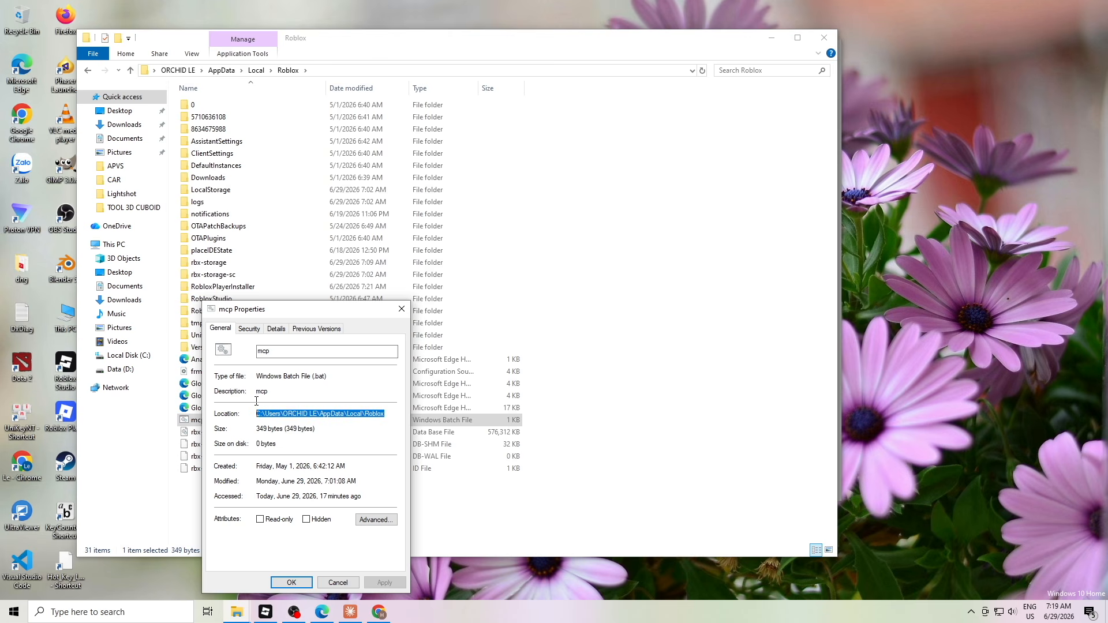
pyautogui.rightClick(314, 413)
pyautogui.click(341, 451)
pyautogui.click(291, 583)
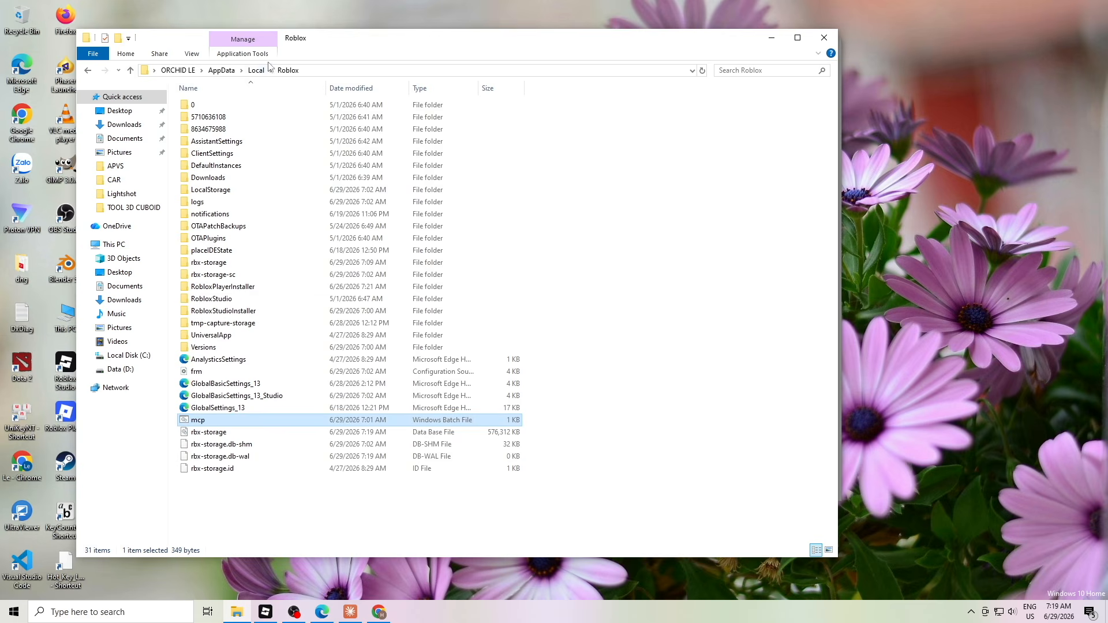
# Copy the full Roblox folder path from the Explorer address bar
pyautogui.click(330, 71)
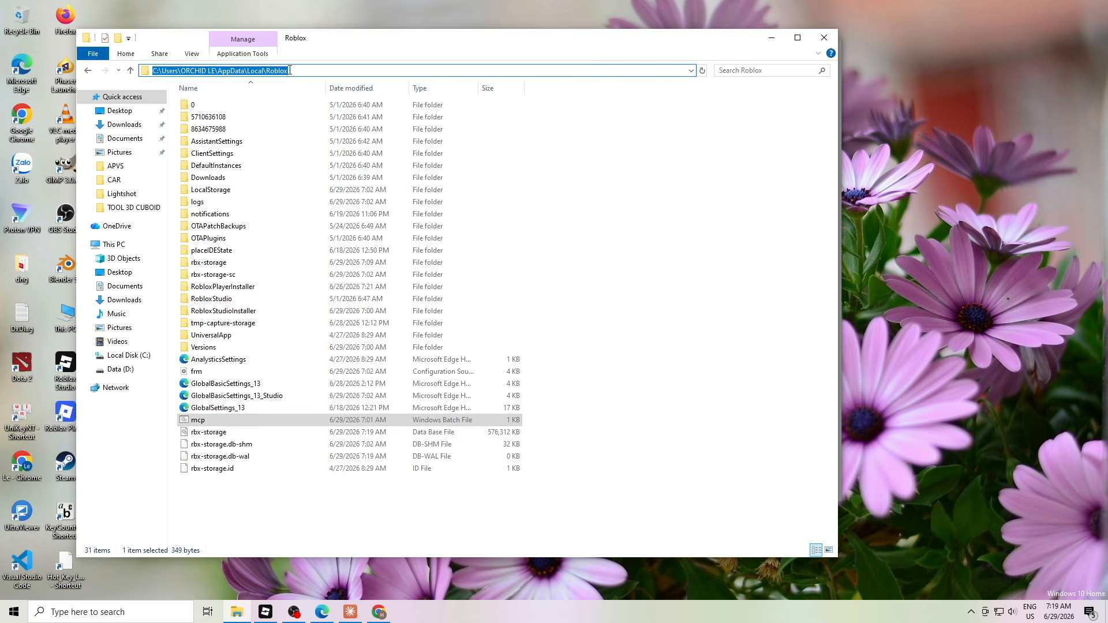
pyautogui.rightClick(294, 70)
pyautogui.click(331, 100)
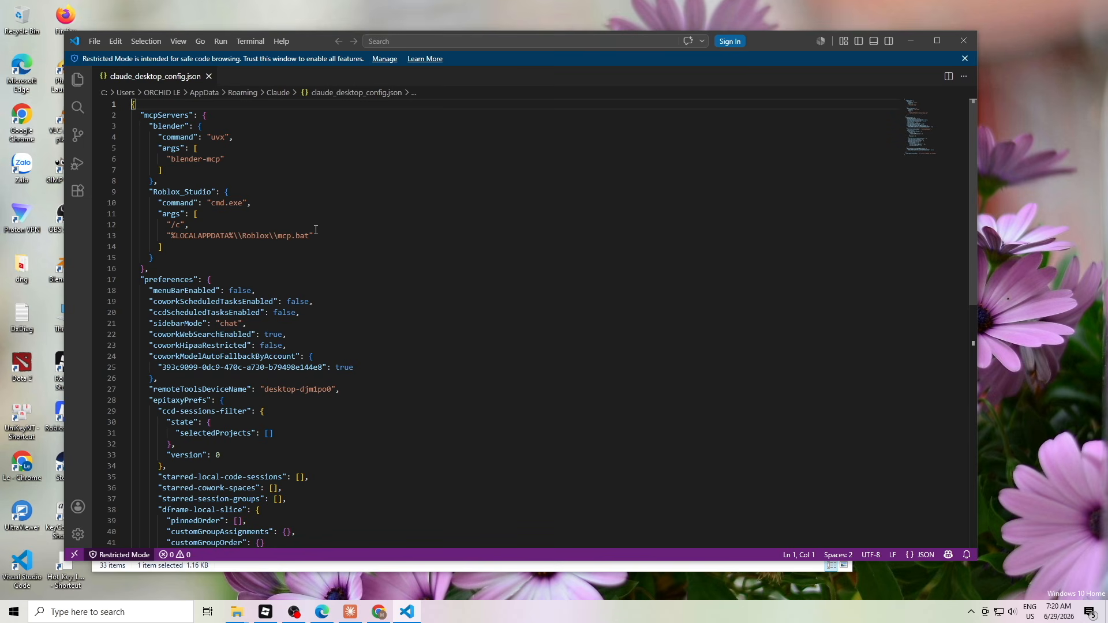
# Replace %LOCALAPPDATA%\\Roblox on line 13 with the pasted full Roblox folder path
pyautogui.moveTo(171, 236); pyautogui.dragTo(266, 236)
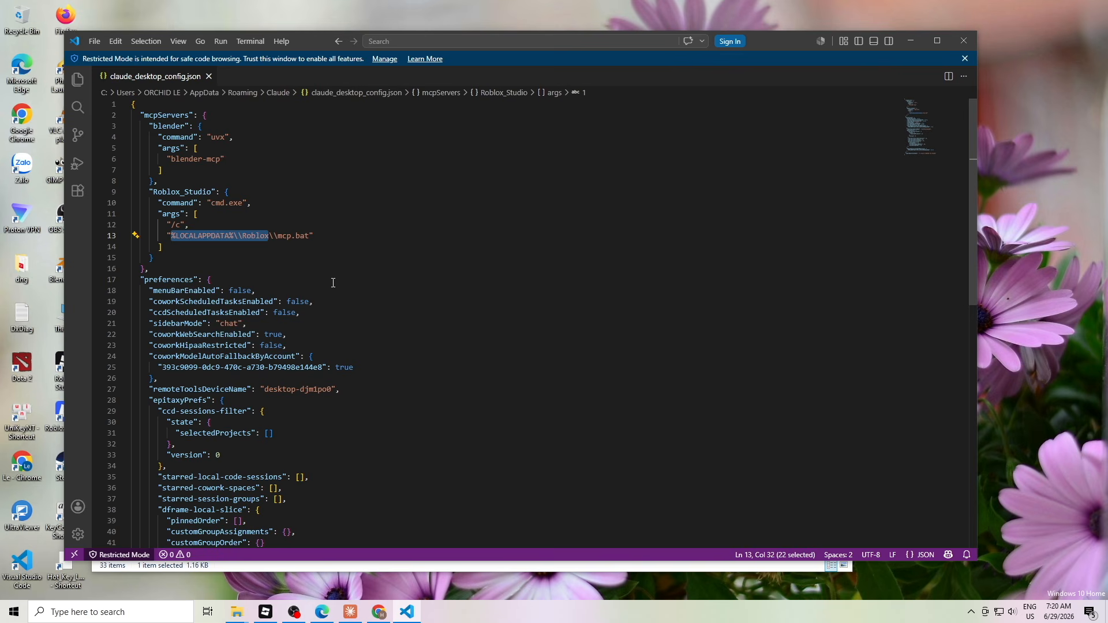
pyautogui.press('BackSpace')
pyautogui.rightClick(171, 236)
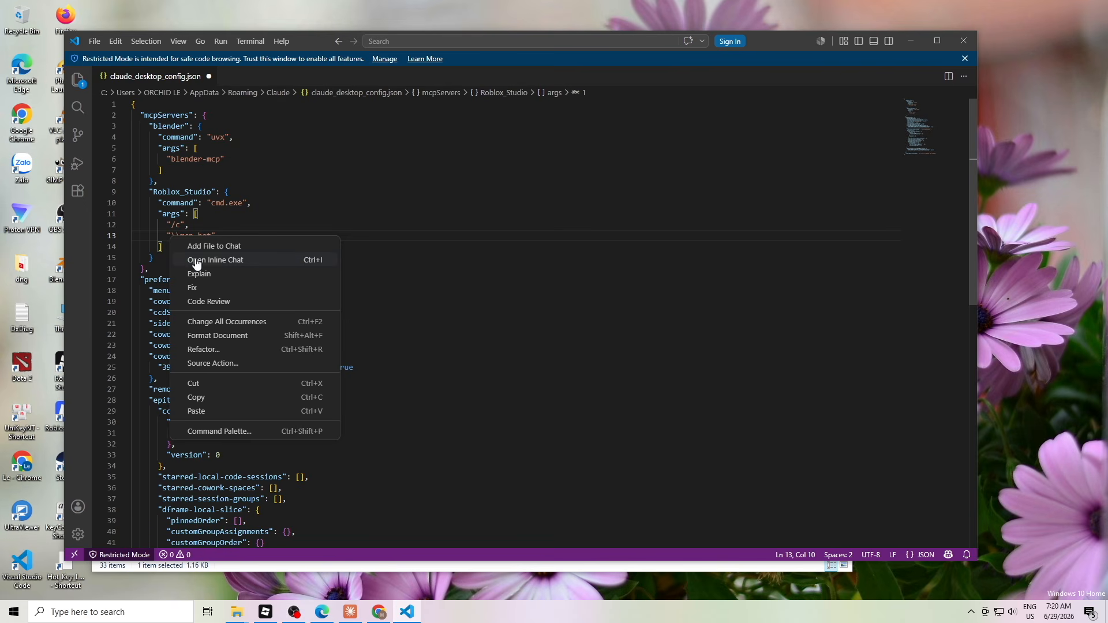
pyautogui.click(224, 407)
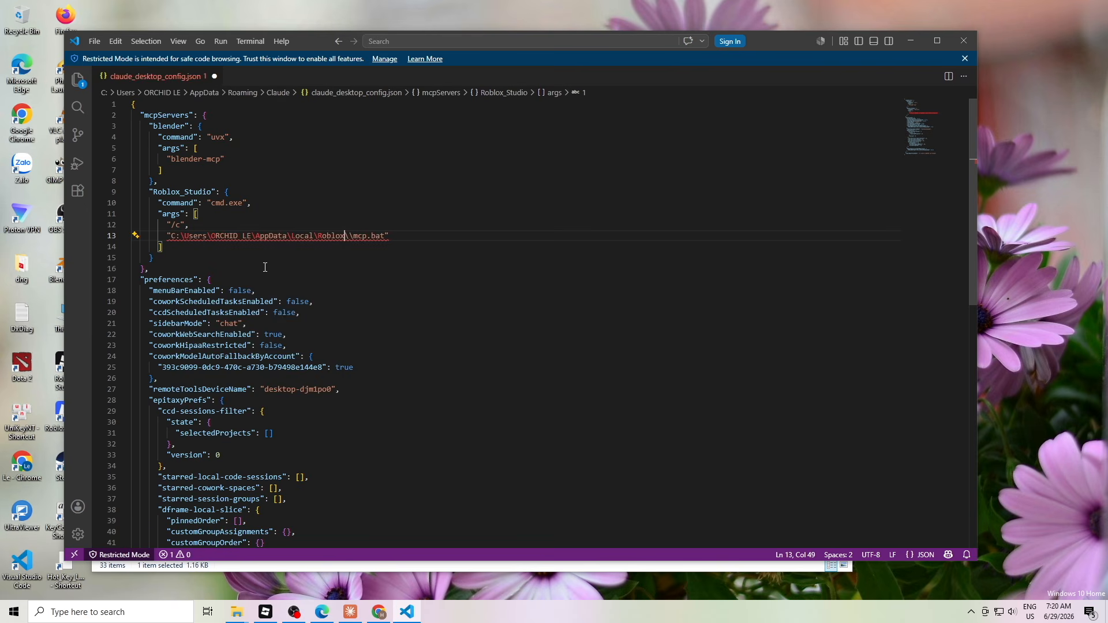
# Double each backslash in the pasted path and save the config file
pyautogui.click(181, 235)
pyautogui.write('\\')
pyautogui.click(215, 236)
pyautogui.write('\\')
pyautogui.click(264, 236)
pyautogui.write('\\')
pyautogui.click(304, 236)
pyautogui.write('\\')
pyautogui.click(339, 236)
pyautogui.write('\\')
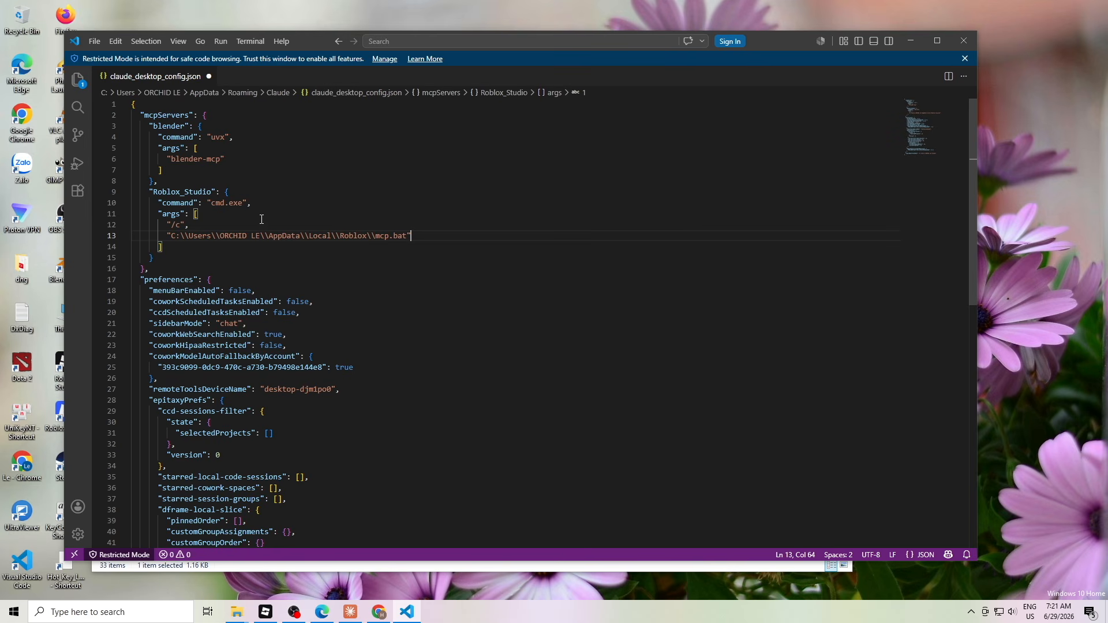
pyautogui.click(96, 42)
pyautogui.click(134, 231)
# Quit Claude Desktop and relaunch it from the Start menu
pyautogui.click(912, 40)
pyautogui.click(350, 611)
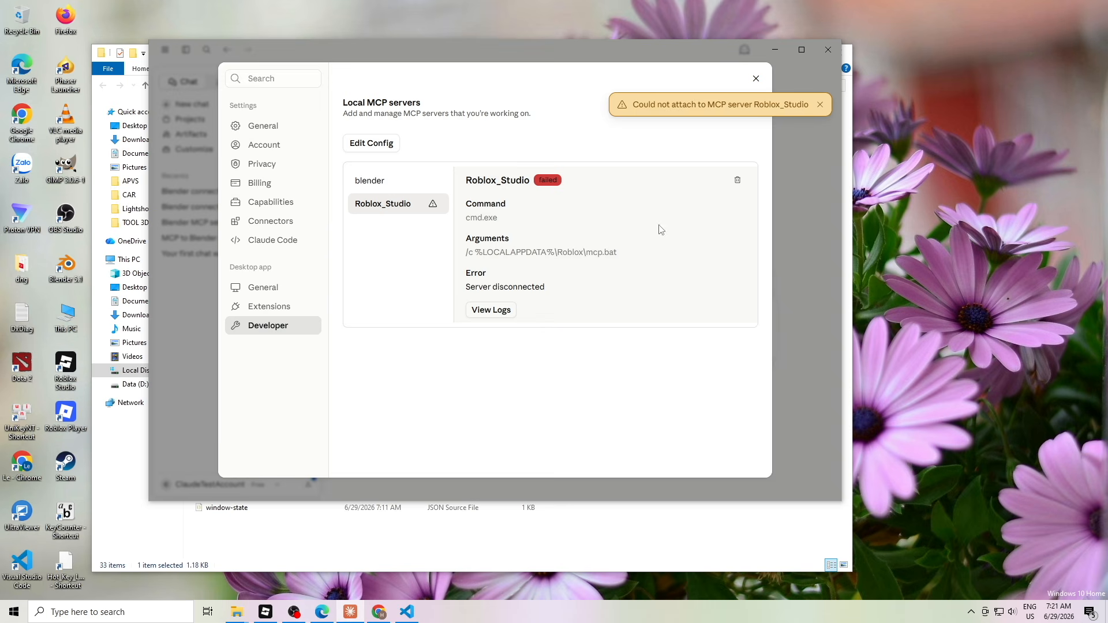
pyautogui.click(755, 76)
pyautogui.click(825, 54)
pyautogui.click(787, 54)
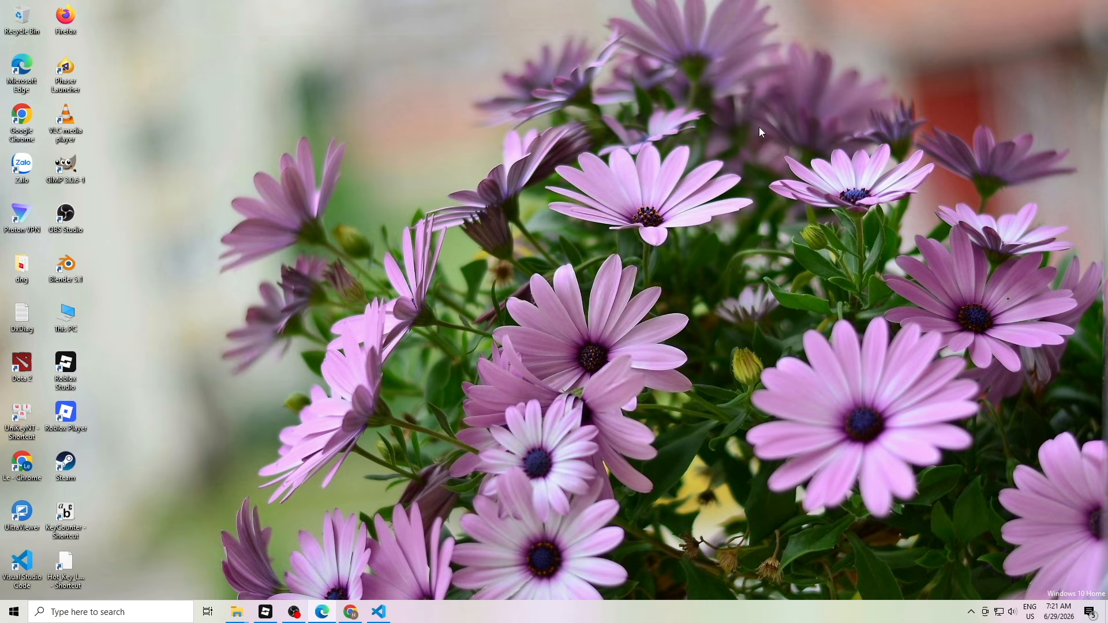
pyautogui.click(969, 611)
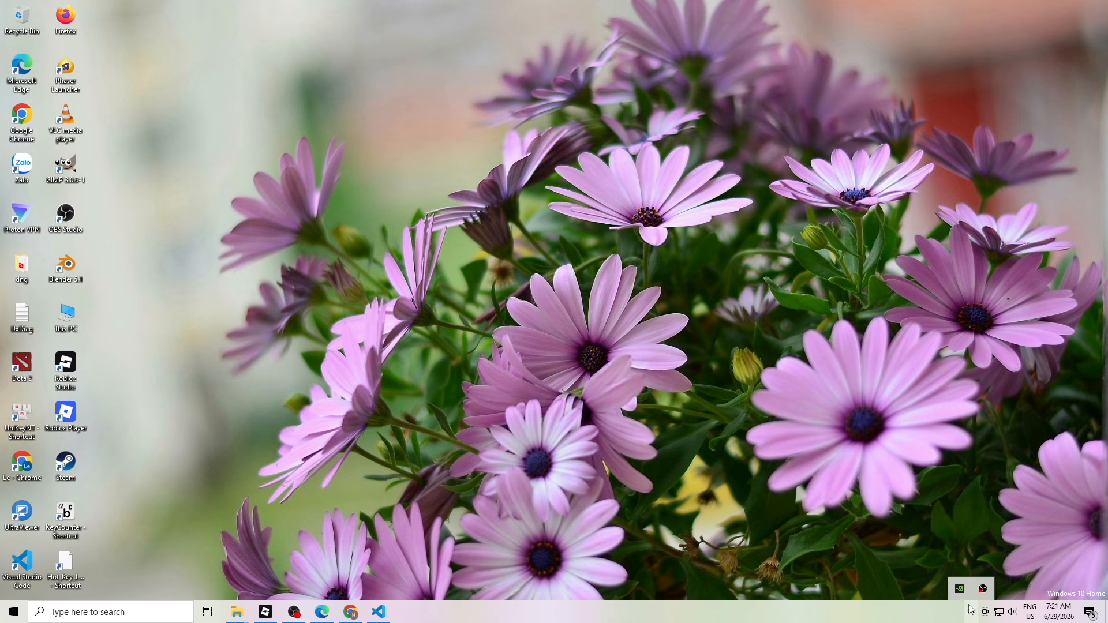
pyautogui.click(3, 615)
pyautogui.click(214, 443)
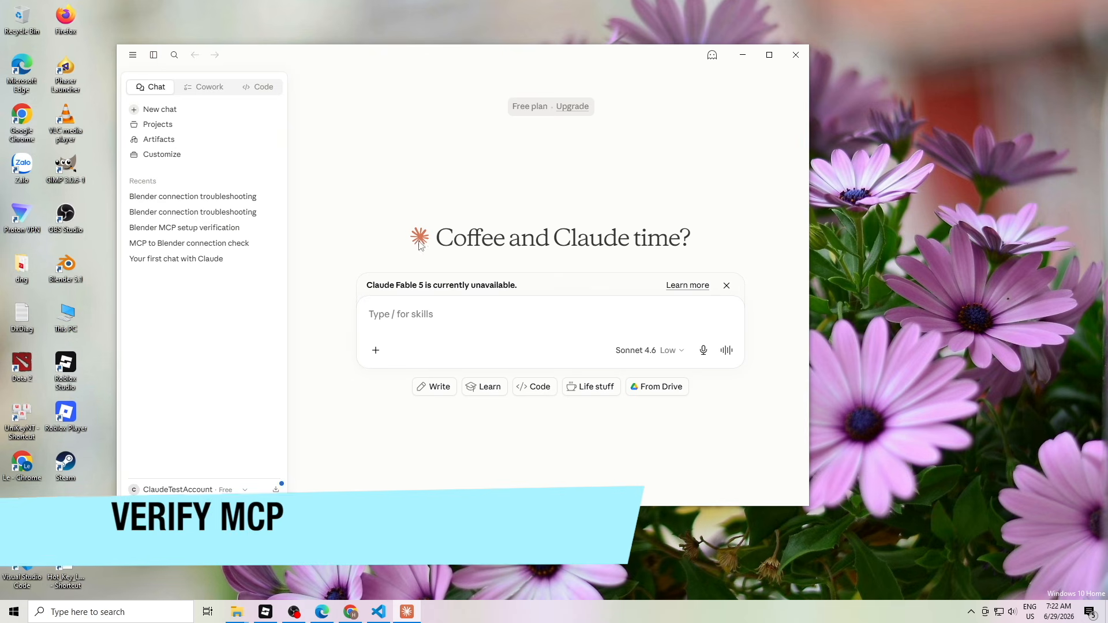
# Confirm Roblox_Studio runs with the full mcp.bat path, then start a connection-check prompt for Roblox Studio
pyautogui.click(132, 54)
pyautogui.moveTo(144, 71)
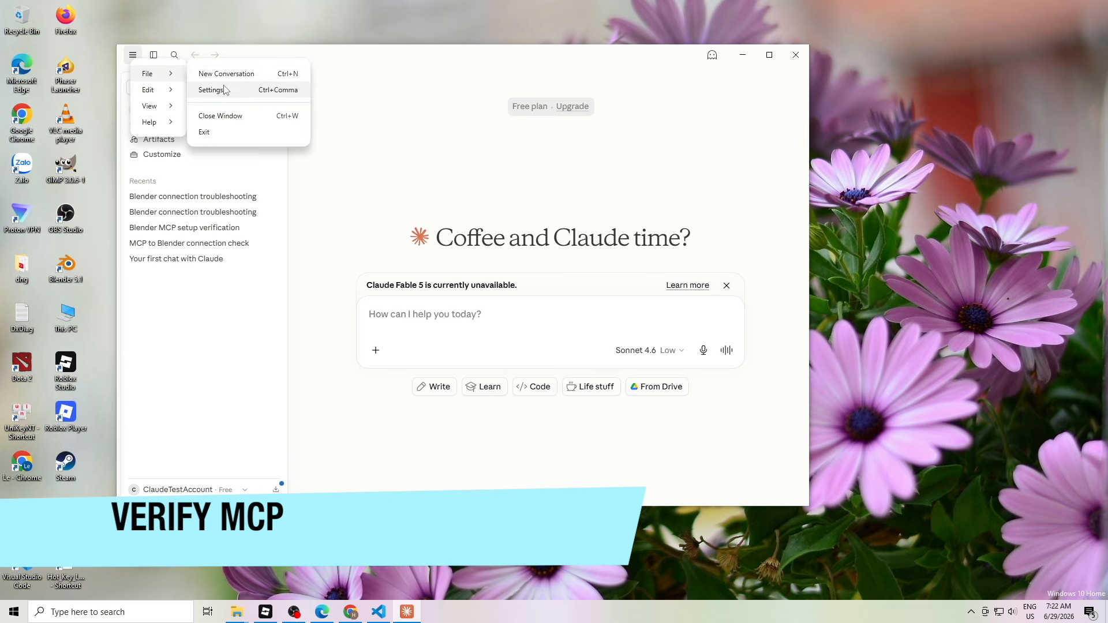
pyautogui.click(213, 86)
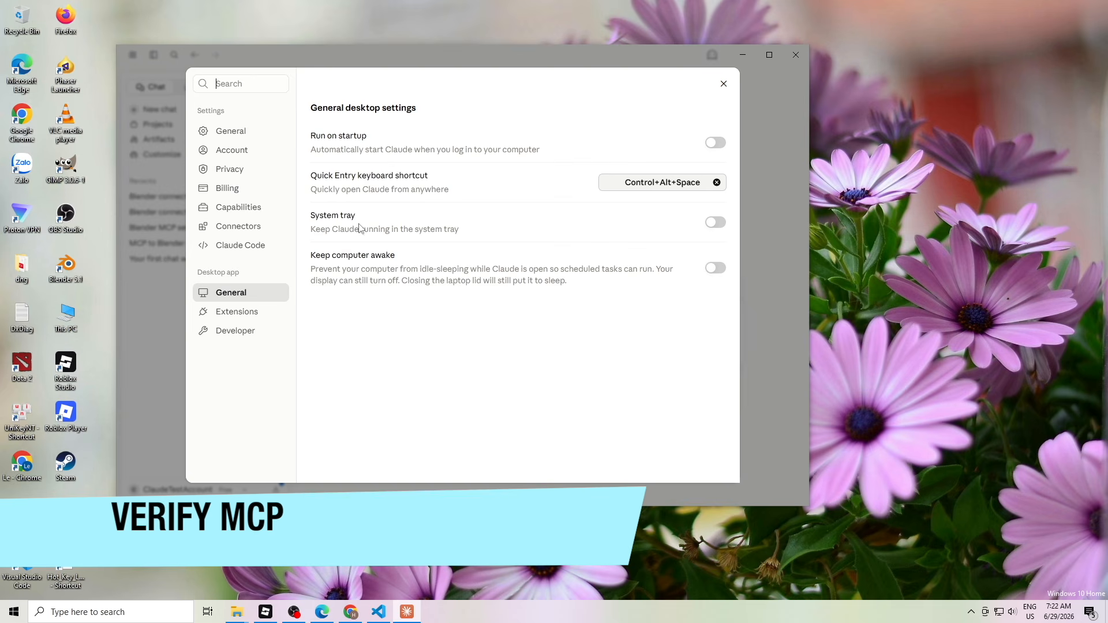
pyautogui.click(235, 331)
pyautogui.click(378, 215)
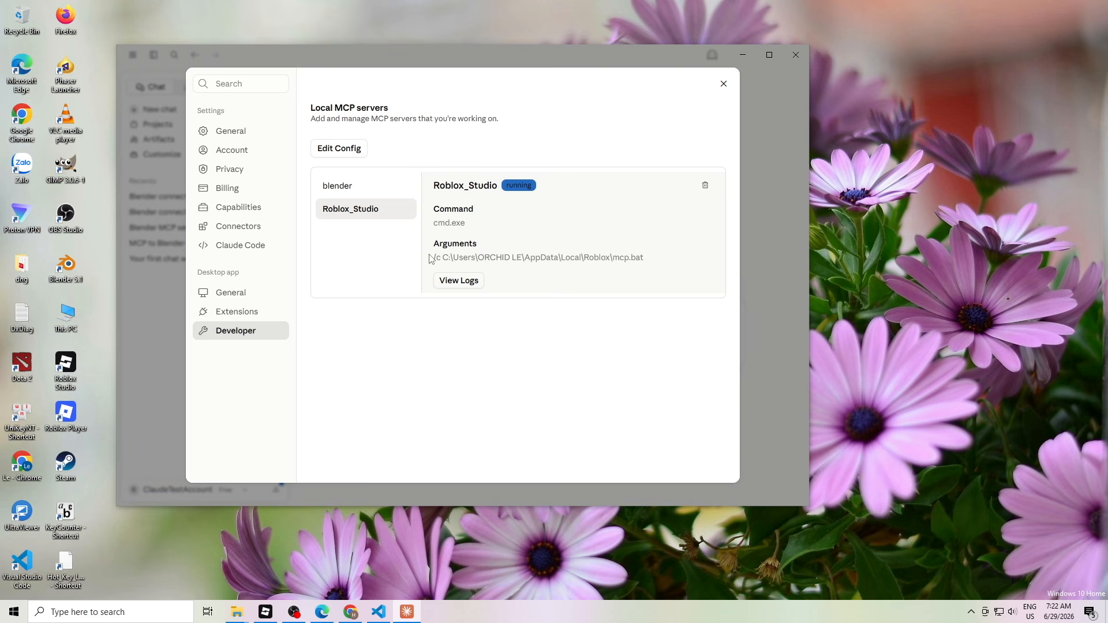
pyautogui.moveTo(435, 257); pyautogui.dragTo(693, 277)
pyautogui.click(665, 274)
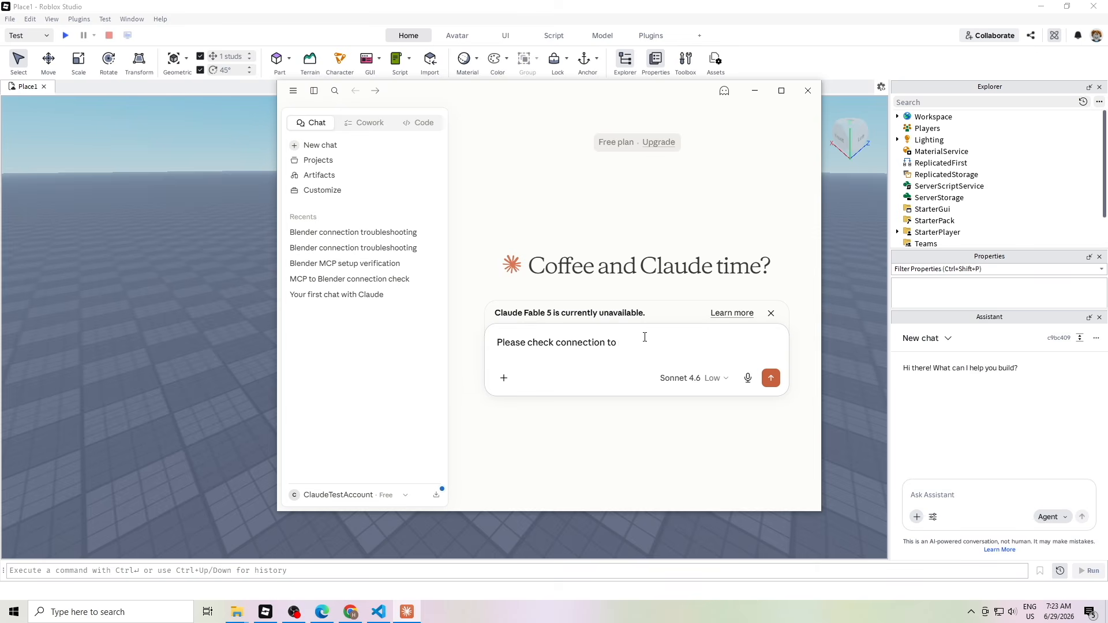
pyautogui.write('my roblox studio')
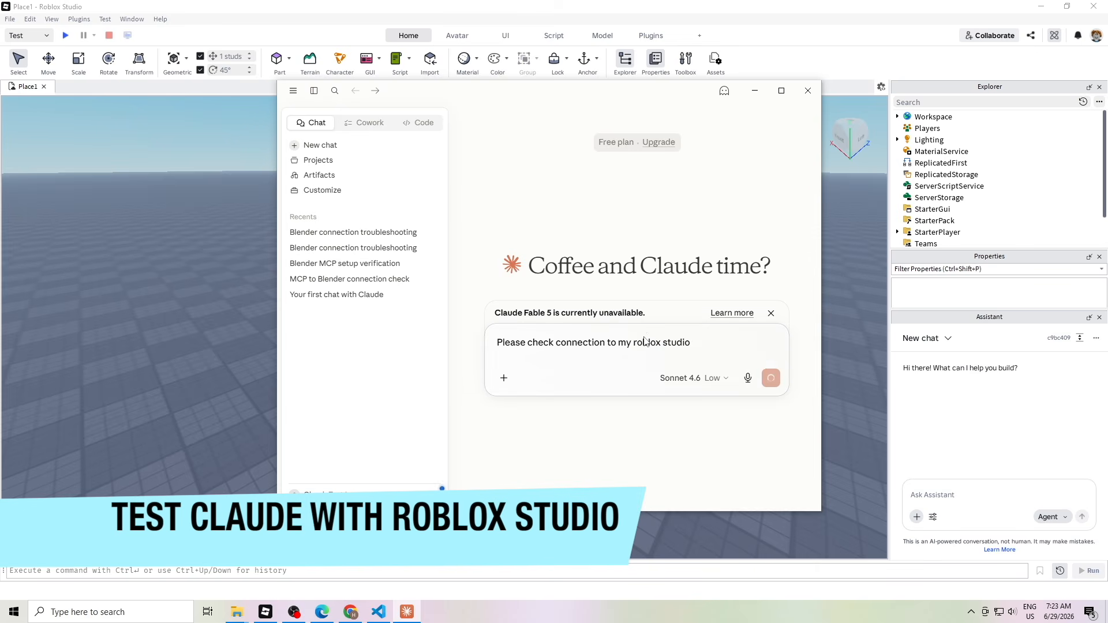
# Always allow Claude's Roblox Studio tools and review the Place1 connection confirmation
pyautogui.moveTo(713, 96); pyautogui.dragTo(506, 119)
pyautogui.scroll(-3, 327, 307)
pyautogui.click(338, 269)
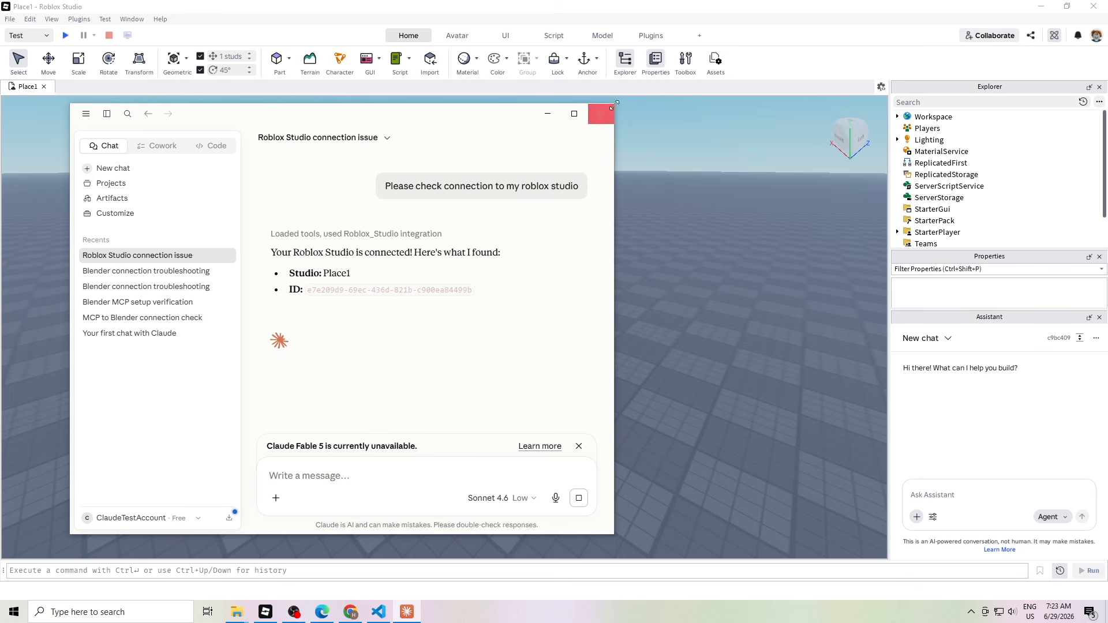
pyautogui.moveTo(271, 254); pyautogui.dragTo(501, 254)
pyautogui.moveTo(352, 276); pyautogui.dragTo(319, 275)
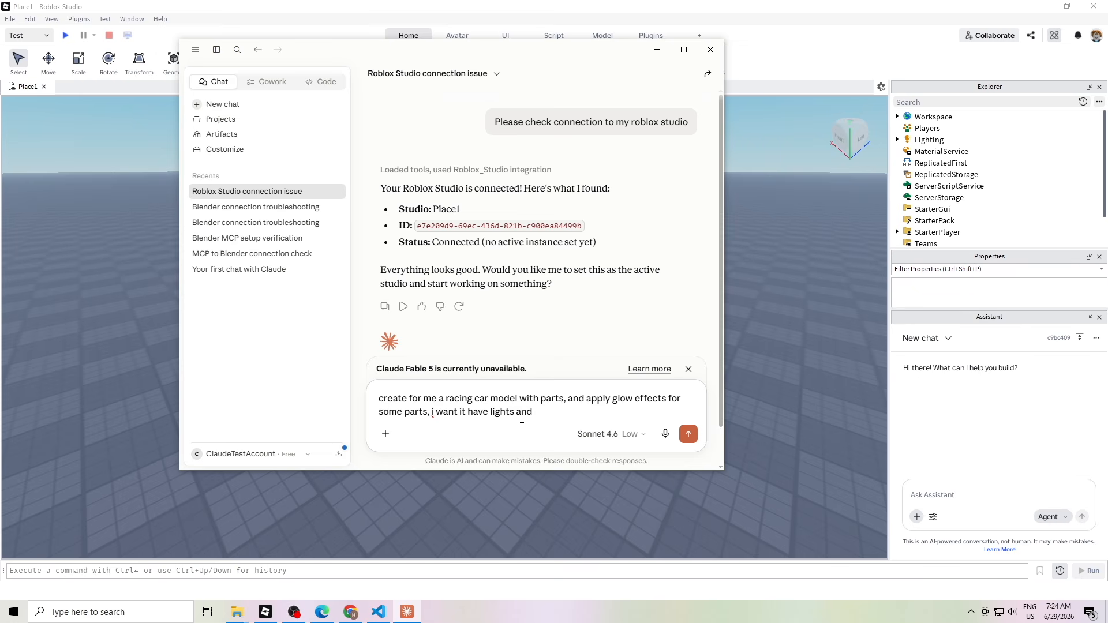
# Send the glowing racing car request with a darker environment and rendering level 21
pyautogui.write('make the environment darker, so the car pop up. help me set rendering level to 21 also if ab')
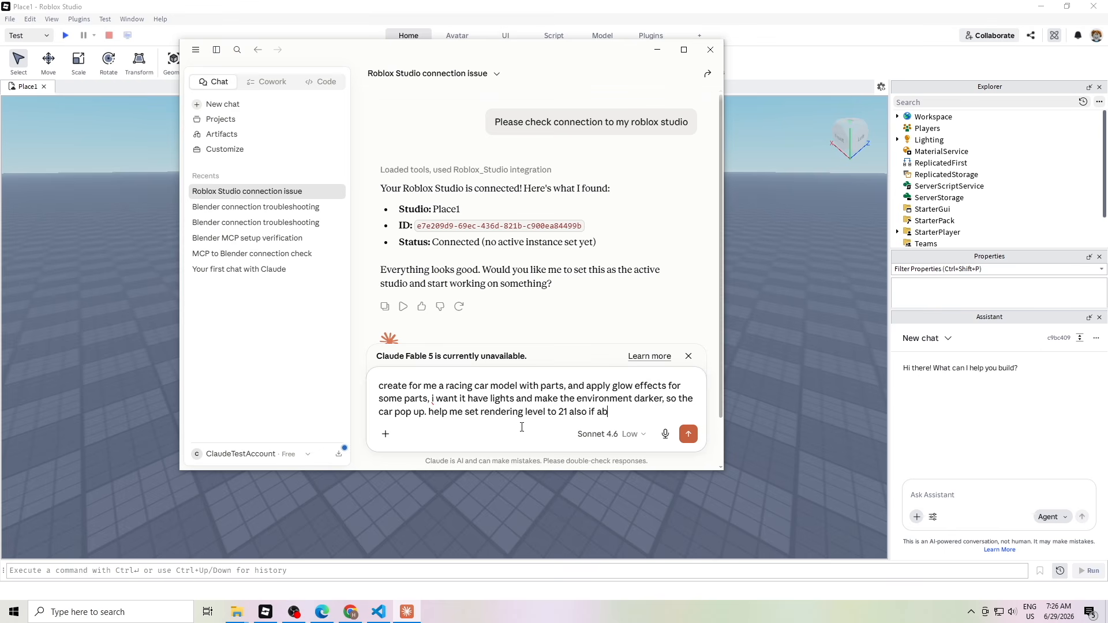
pyautogui.write('le.')
pyautogui.press('Return')
pyautogui.moveTo(590, 56); pyautogui.dragTo(629, 82)
pyautogui.scroll(-4, 649, 314)
# Always allow Claude to use the Roblox Studio tool, leaving the model choice unchanged
pyautogui.click(494, 247)
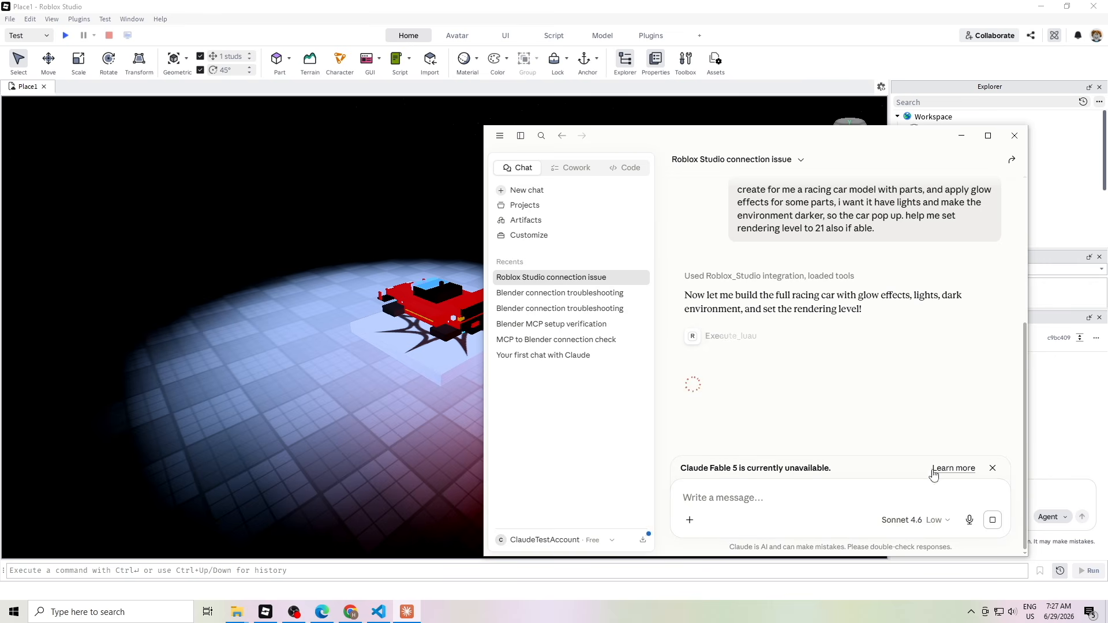
pyautogui.click(939, 522)
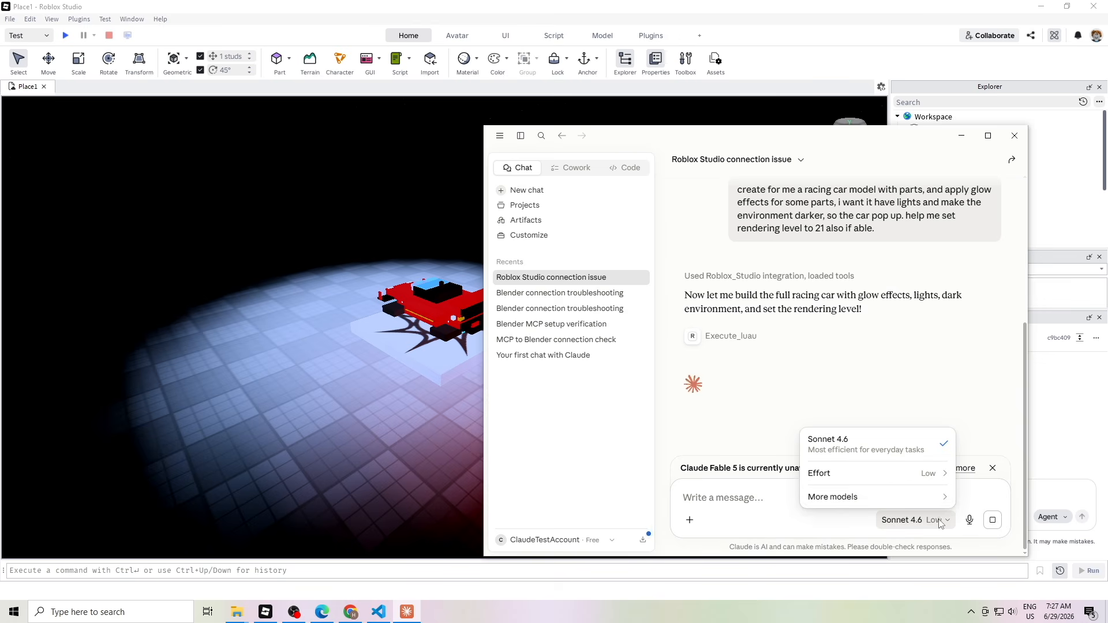
pyautogui.moveTo(929, 500)
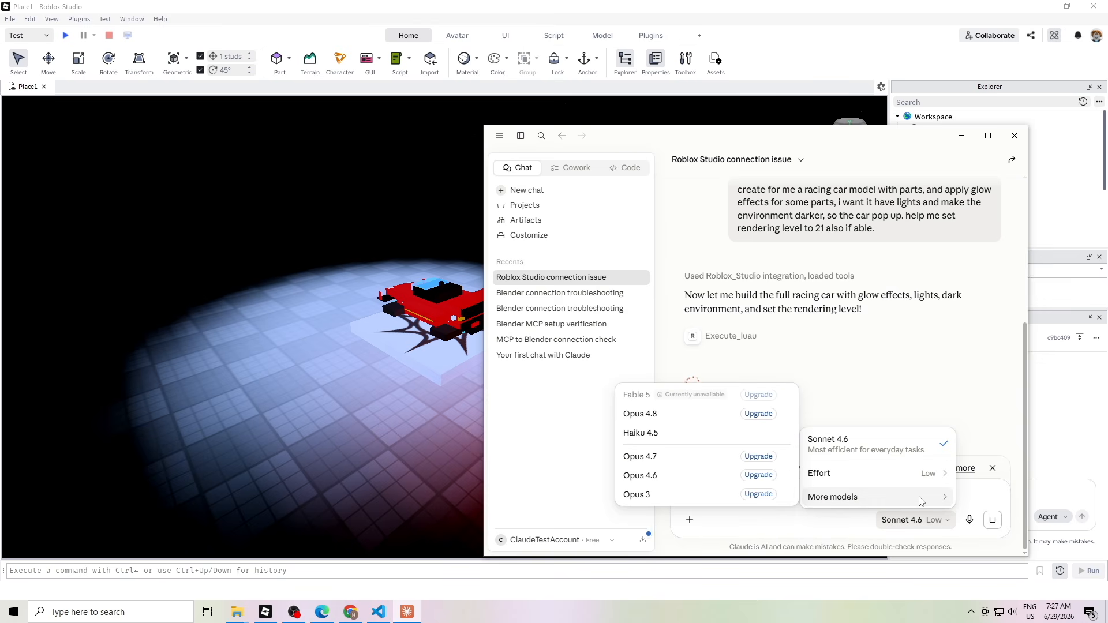
pyautogui.click(912, 385)
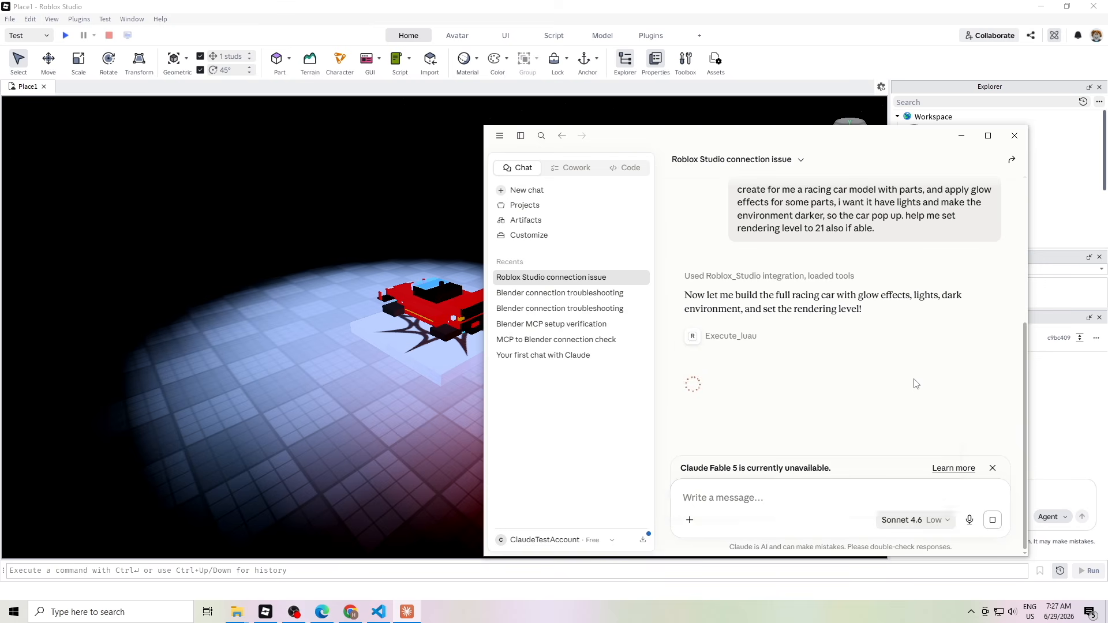
pyautogui.moveTo(917, 138); pyautogui.dragTo(968, 136)
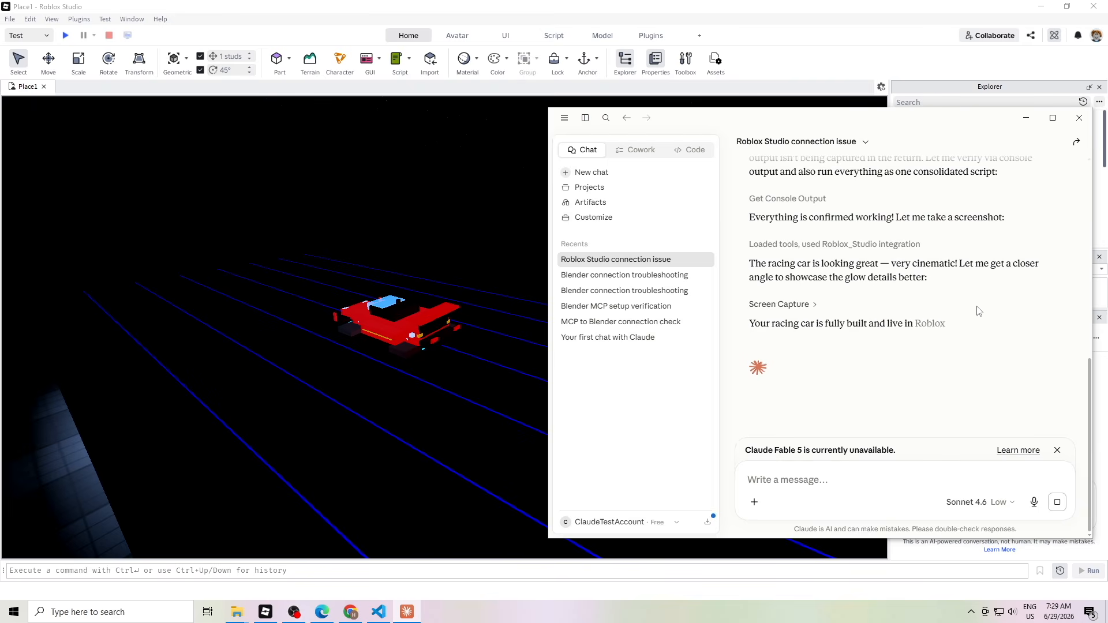
# Orbit and zoom the Studio viewport around the glowing red racing car, including its front
pyautogui.click(437, 118)
pyautogui.moveTo(477, 314); pyautogui.dragTo(489, 323)
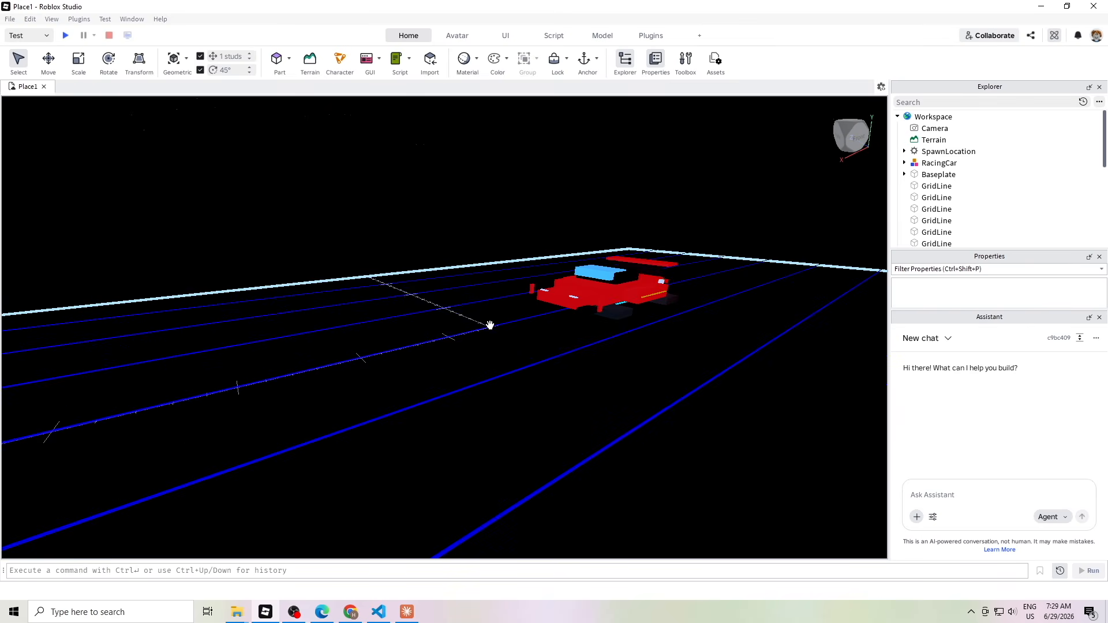
pyautogui.scroll(10, 651, 358)
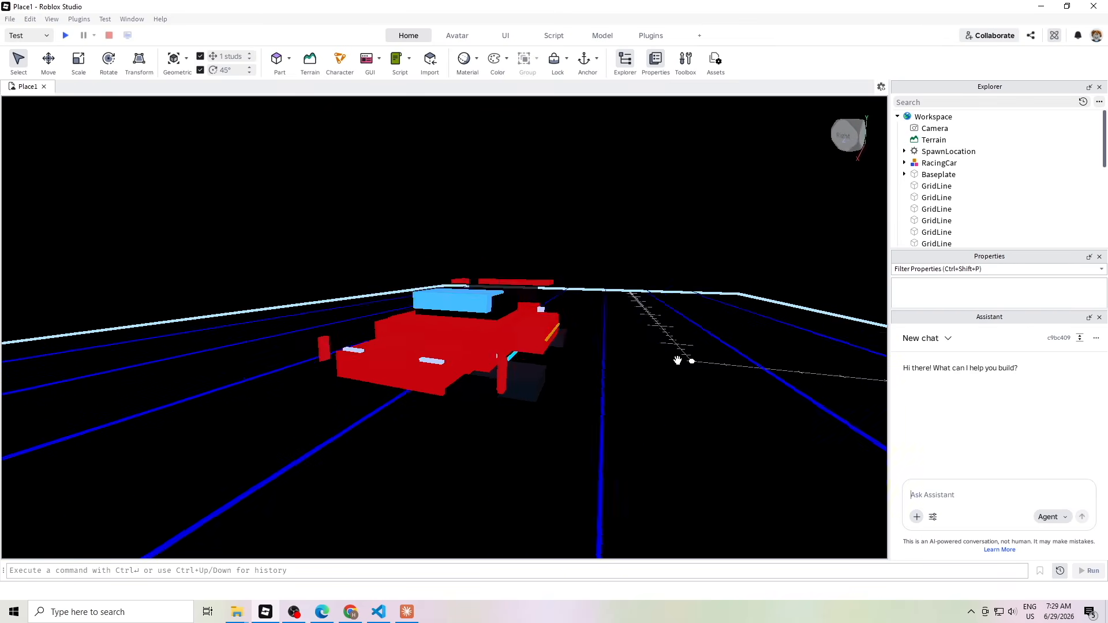
pyautogui.moveTo(677, 361); pyautogui.dragTo(677, 360)
pyautogui.scroll(-8, 677, 360)
pyautogui.scroll(5, 677, 360)
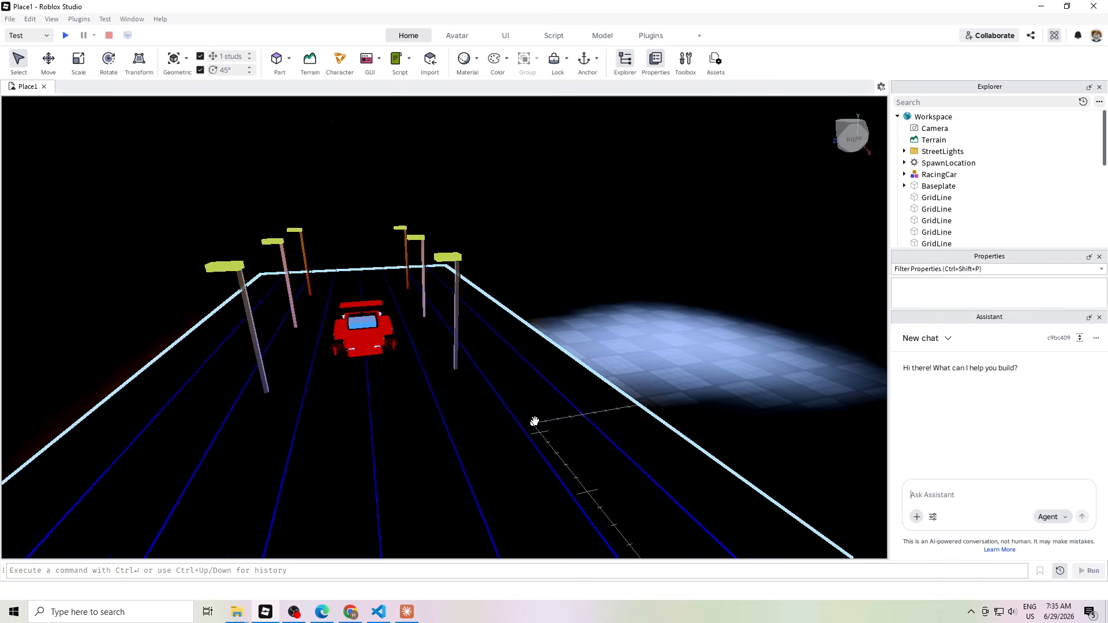
# Tell Claude the car lights are misplaced: 't is not correct position with the car pls'
pyautogui.scroll(5, 535, 421)
pyautogui.moveTo(535, 421); pyautogui.dragTo(534, 421)
pyautogui.scroll(-4, 533, 421)
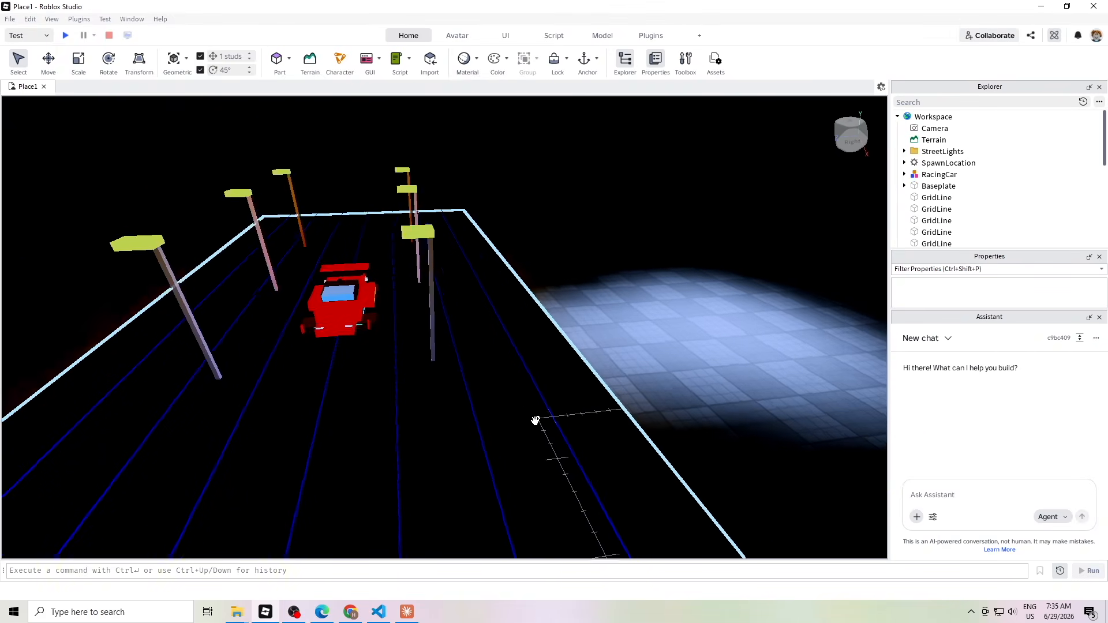
pyautogui.click(409, 614)
pyautogui.scroll(-5, 916, 339)
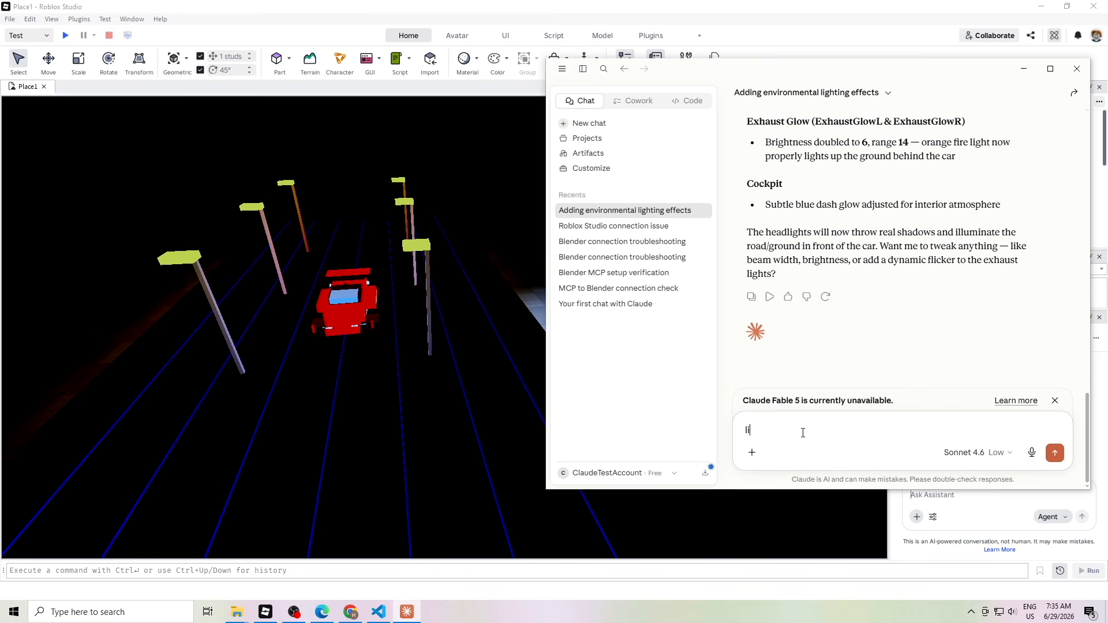
pyautogui.write('t is not correct position with the car pls check')
pyautogui.press('Return')
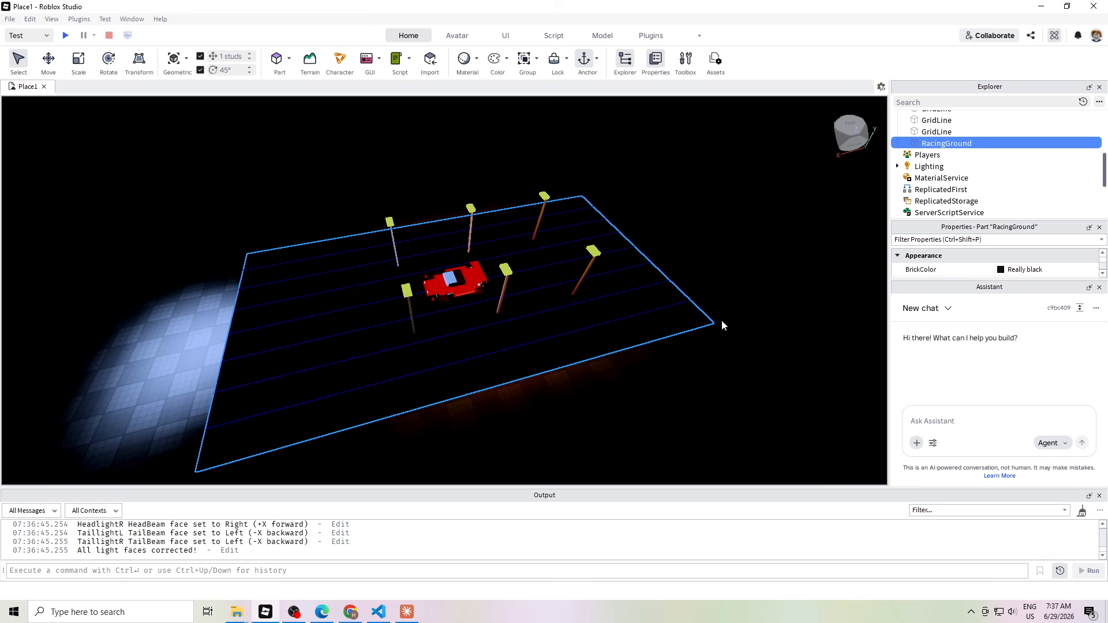
# Delete the black RacingGround part so the lit grid floor shows around the car
pyautogui.press('Delete')
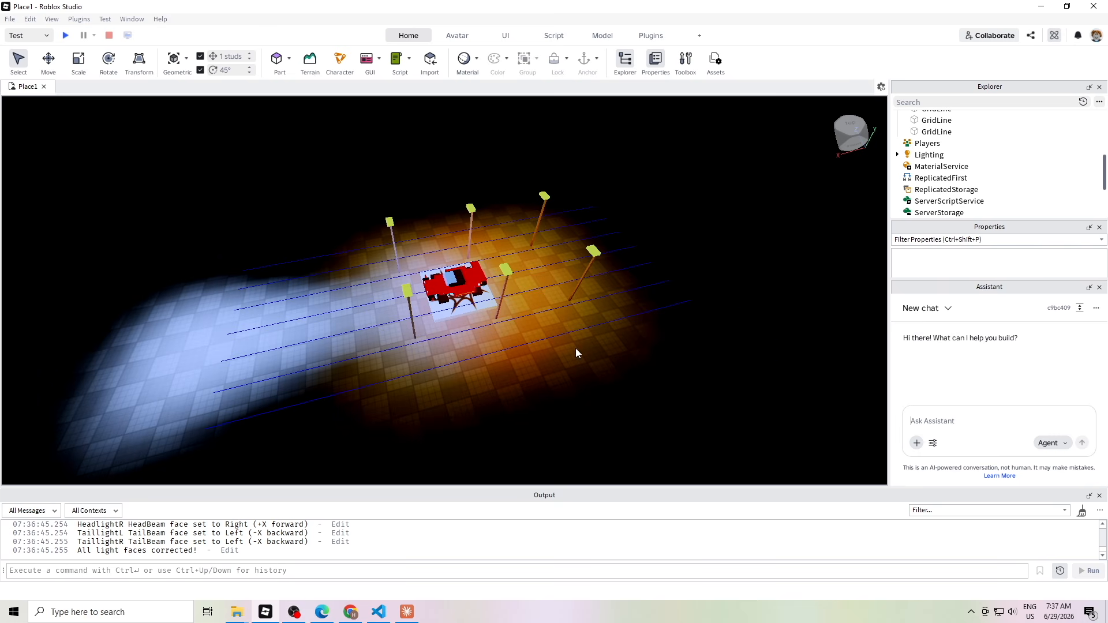
pyautogui.scroll(10, 576, 348)
pyautogui.scroll(-10, 576, 348)
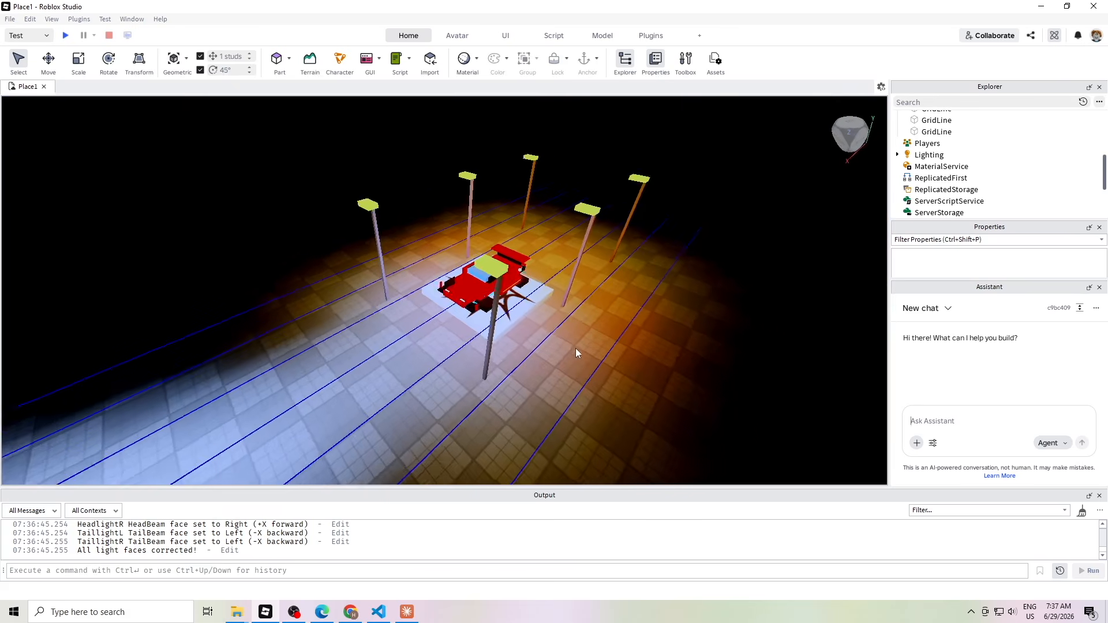
pyautogui.scroll(4, 576, 348)
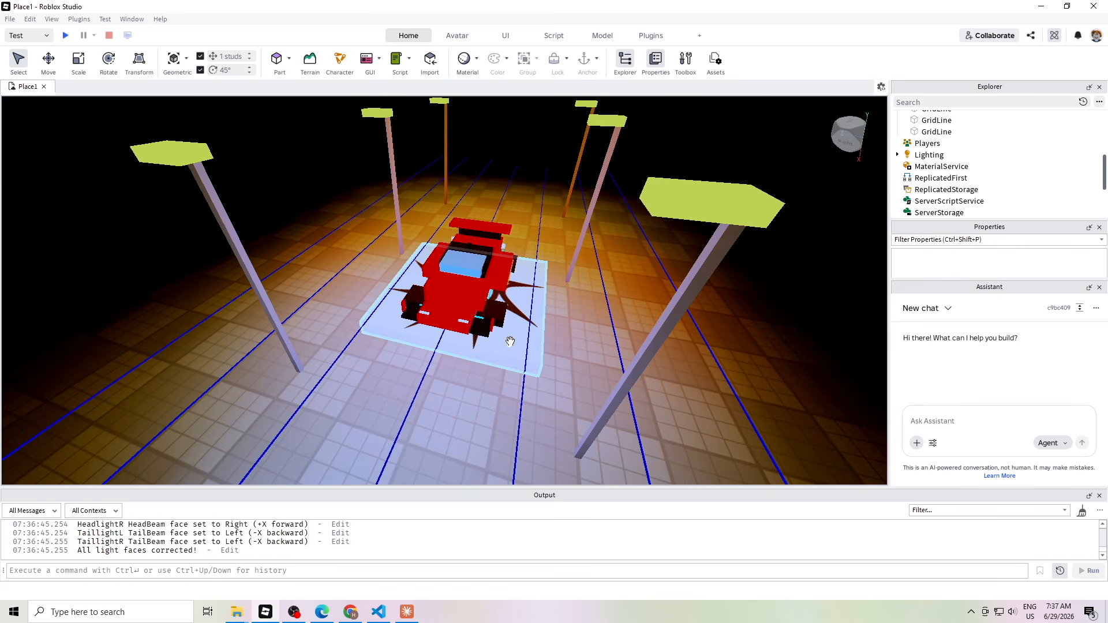
pyautogui.scroll(-6, 510, 341)
# Playtest the night scene with F5 and send Claude a complaint about too much glow
pyautogui.press('F5')
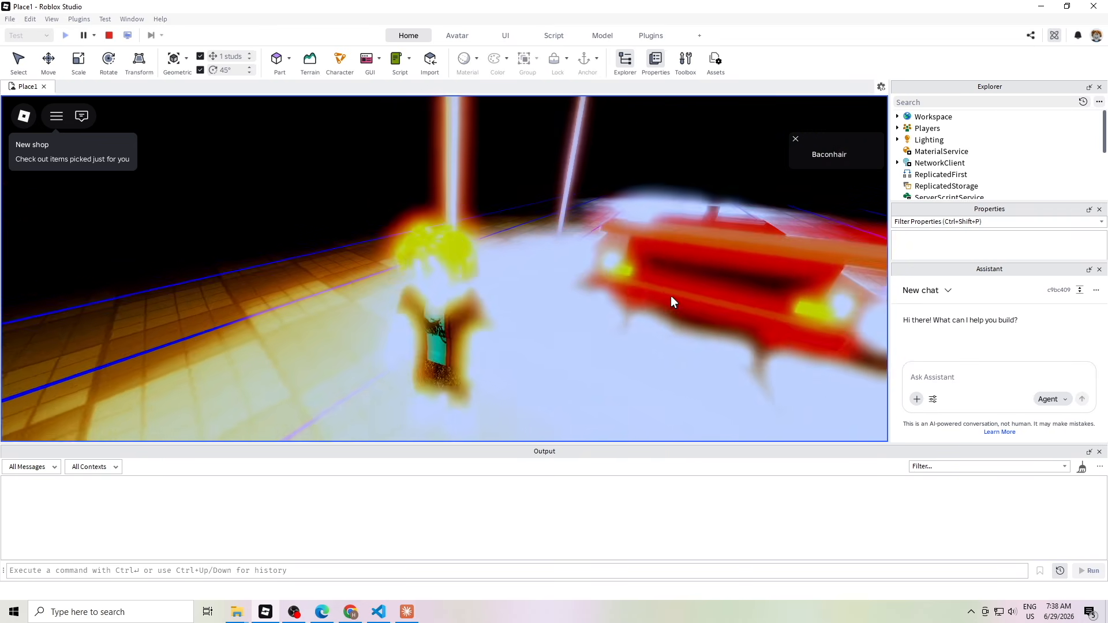
pyautogui.scroll(-3, 671, 295)
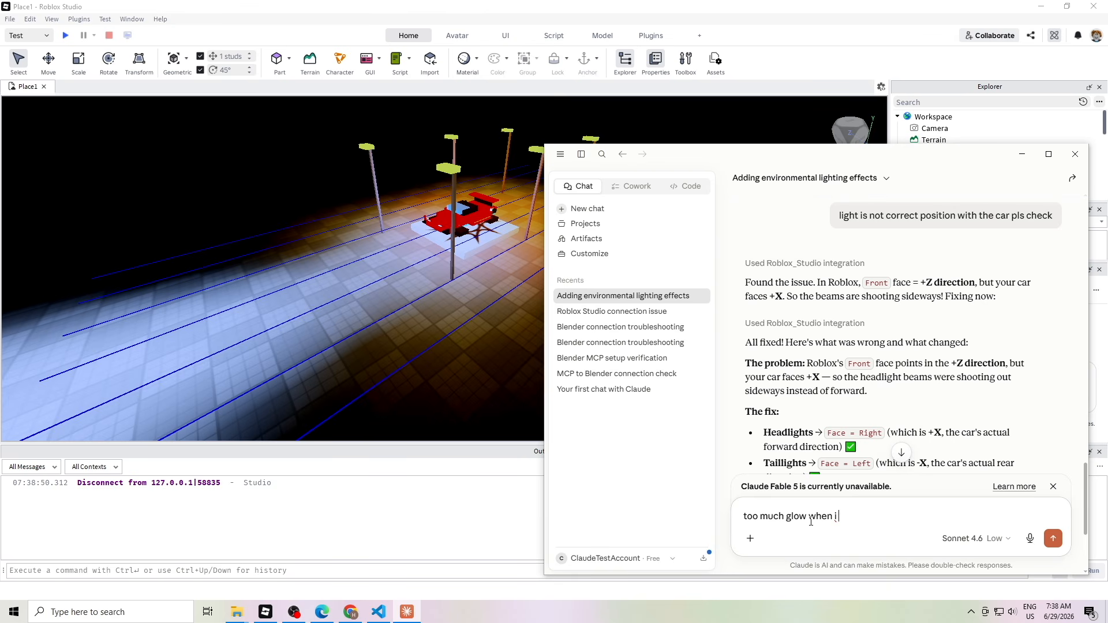
pyautogui.press('Return')
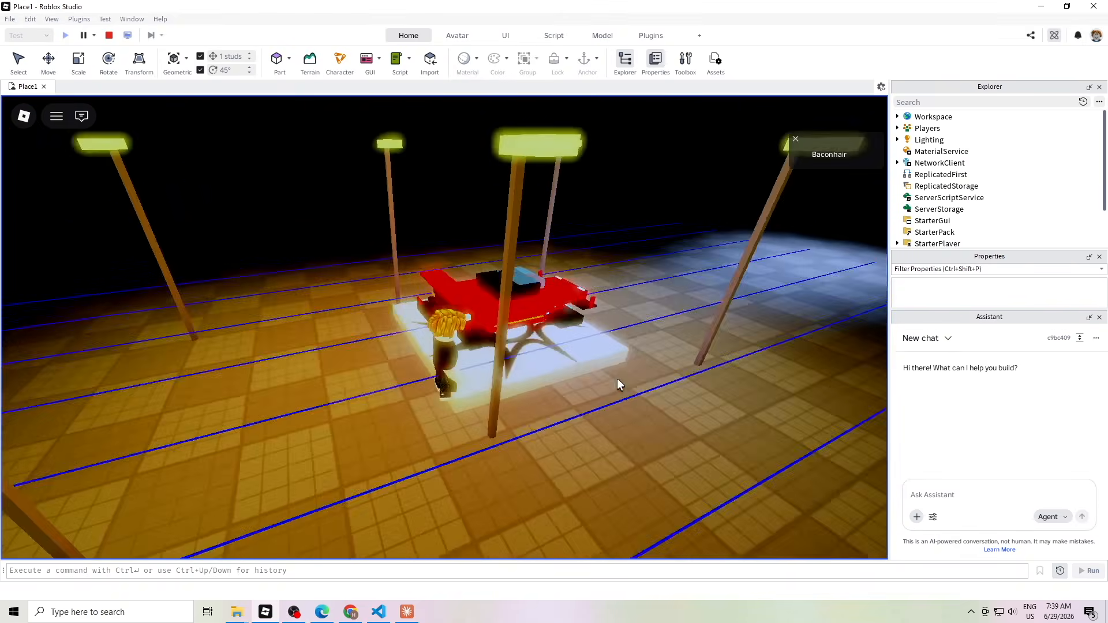
# Run the character around the red car, jumping onto and off it several times
pyautogui.press('w')
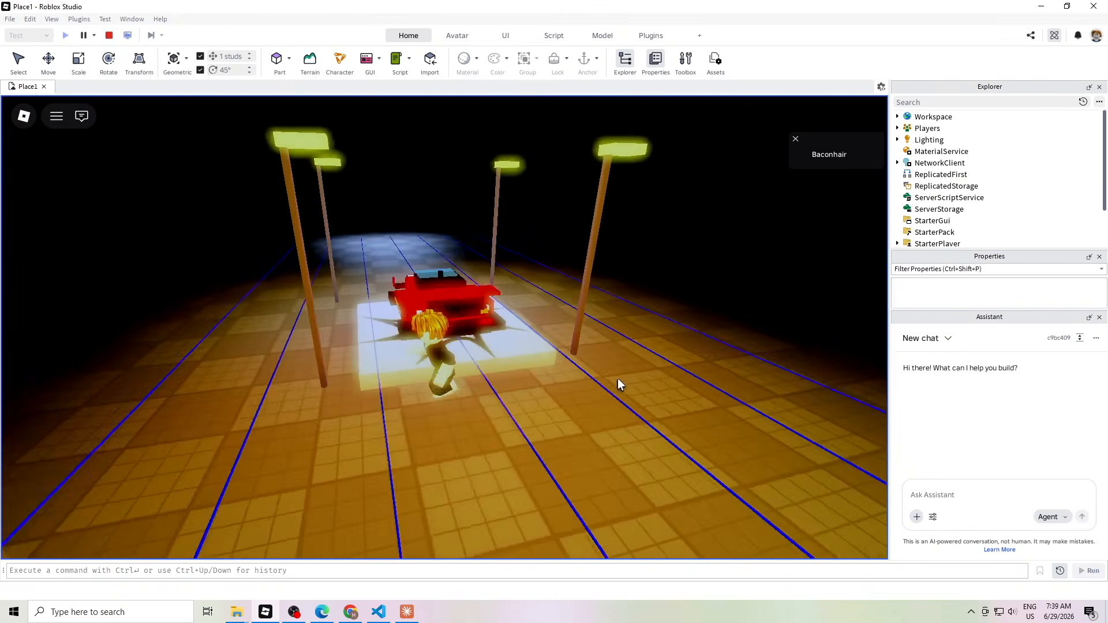
pyautogui.scroll(3, 618, 379)
pyautogui.press('space')
pyautogui.press('a')
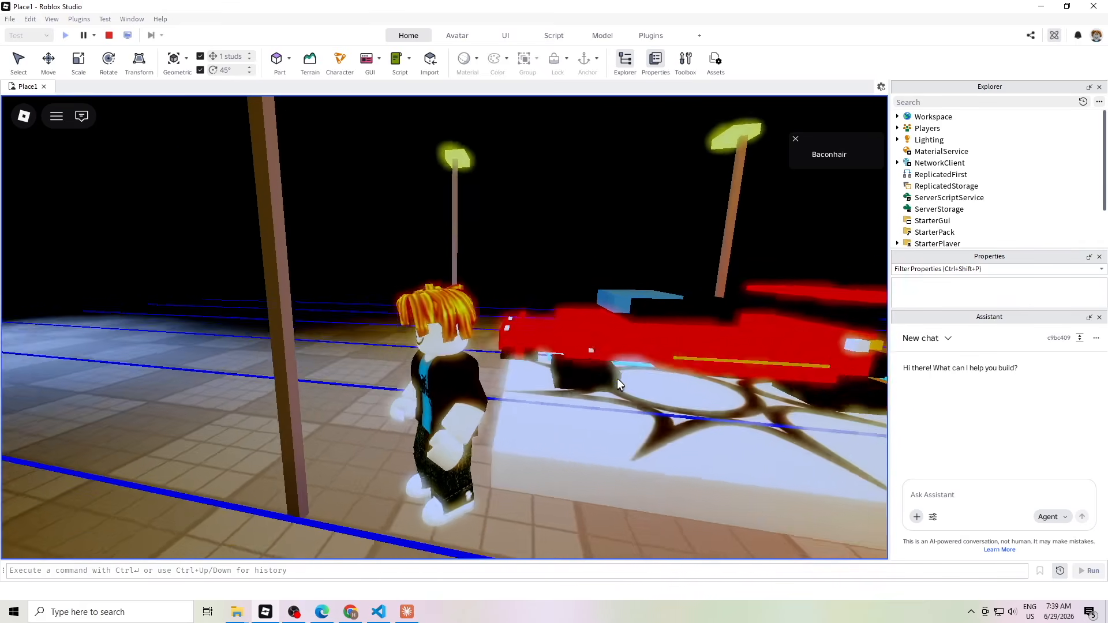
pyautogui.press('w')
pyautogui.press('w')
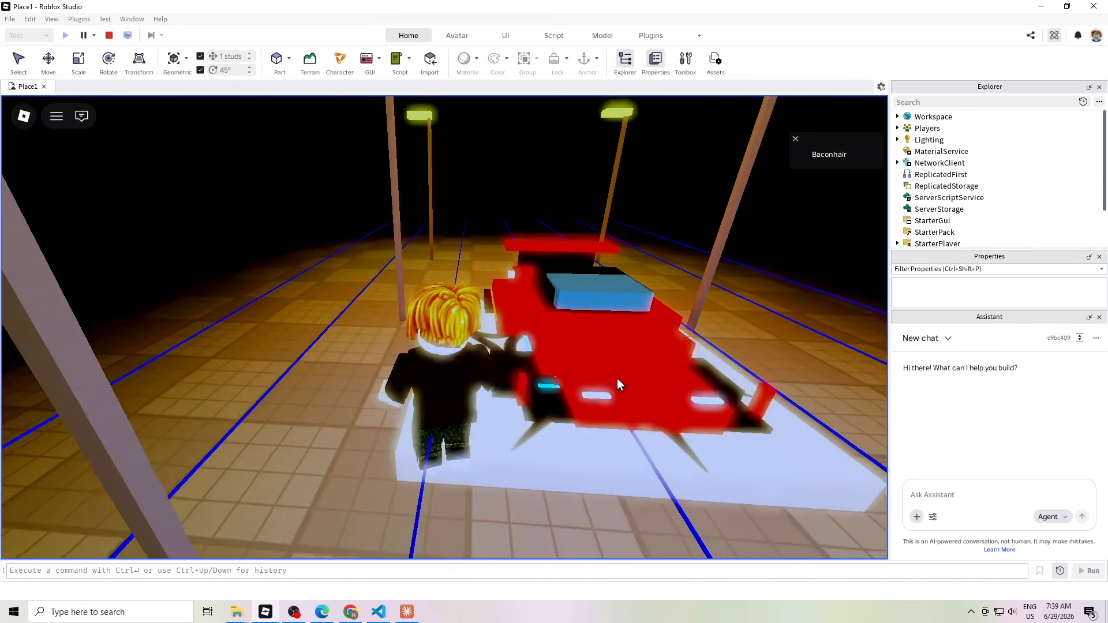
pyautogui.press('space')
pyautogui.scroll(-5, 618, 379)
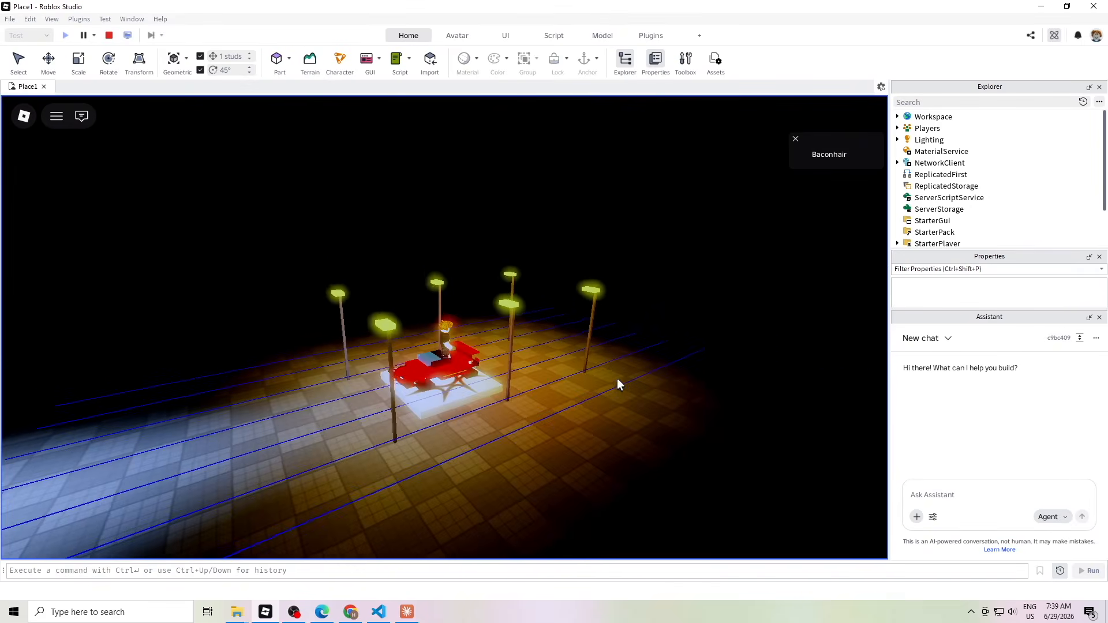
pyautogui.press('space')
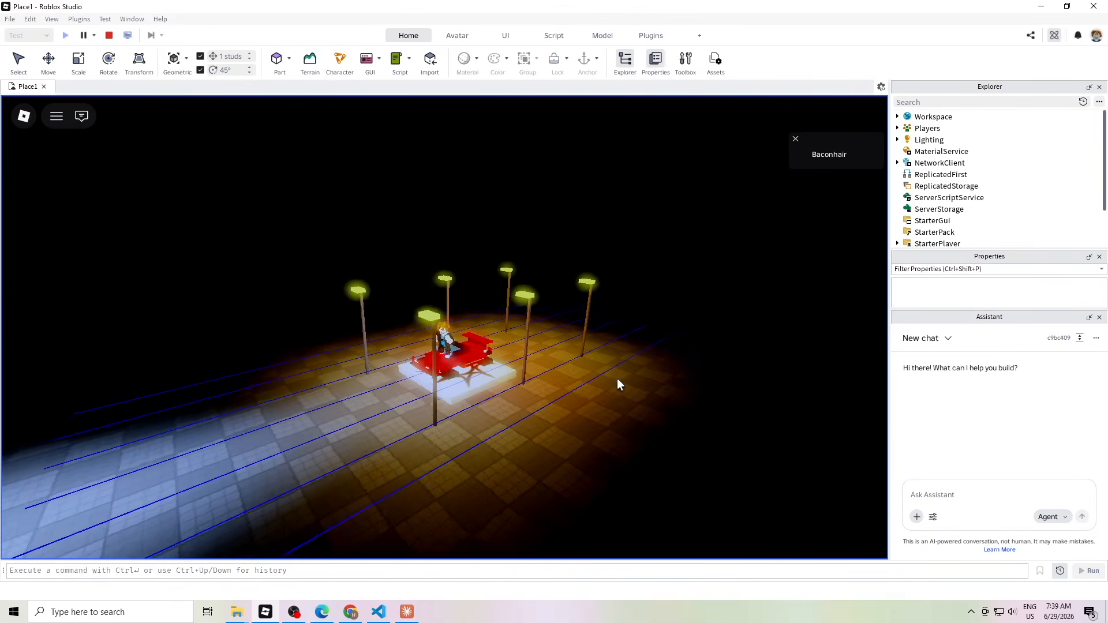
pyautogui.press('s')
pyautogui.press('w')
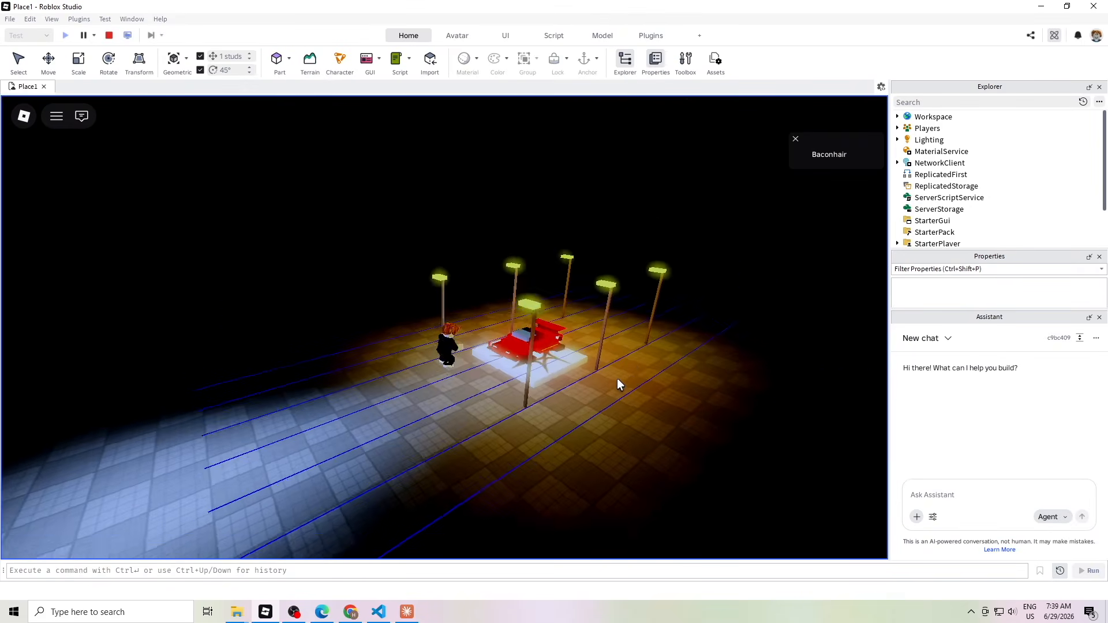
pyautogui.scroll(3, 617, 379)
pyautogui.press('space')
pyautogui.press('s')
pyautogui.press('w')
pyautogui.scroll(-3, 618, 379)
# Run past and alongside the car, leave the white platform, then stop the playtest
pyautogui.press('space')
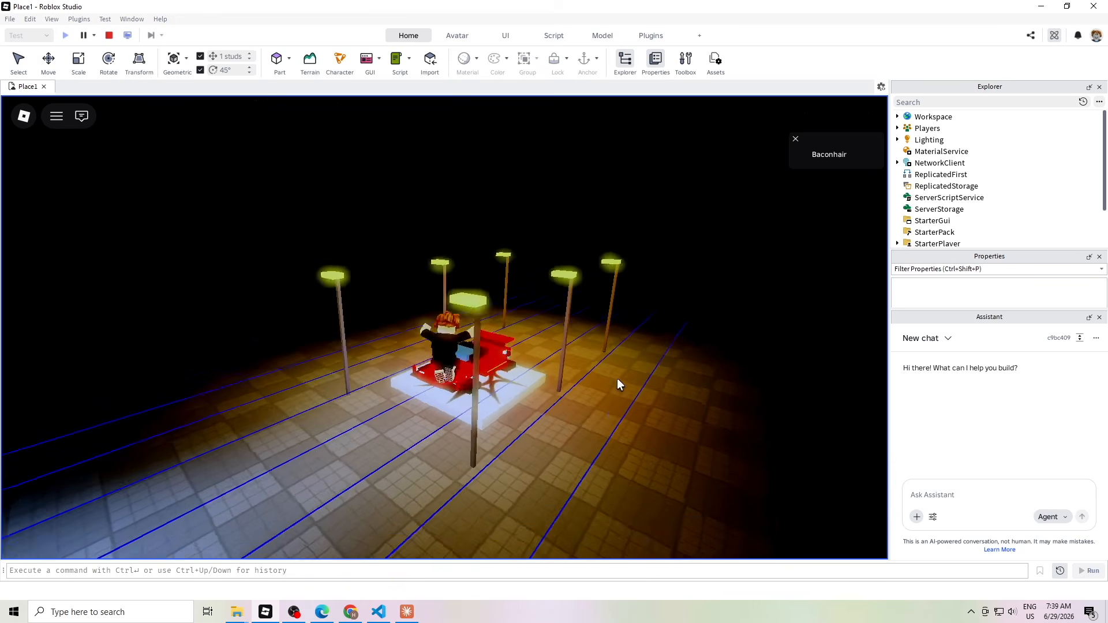
pyautogui.scroll(3, 617, 379)
pyautogui.press('s')
pyautogui.press('w')
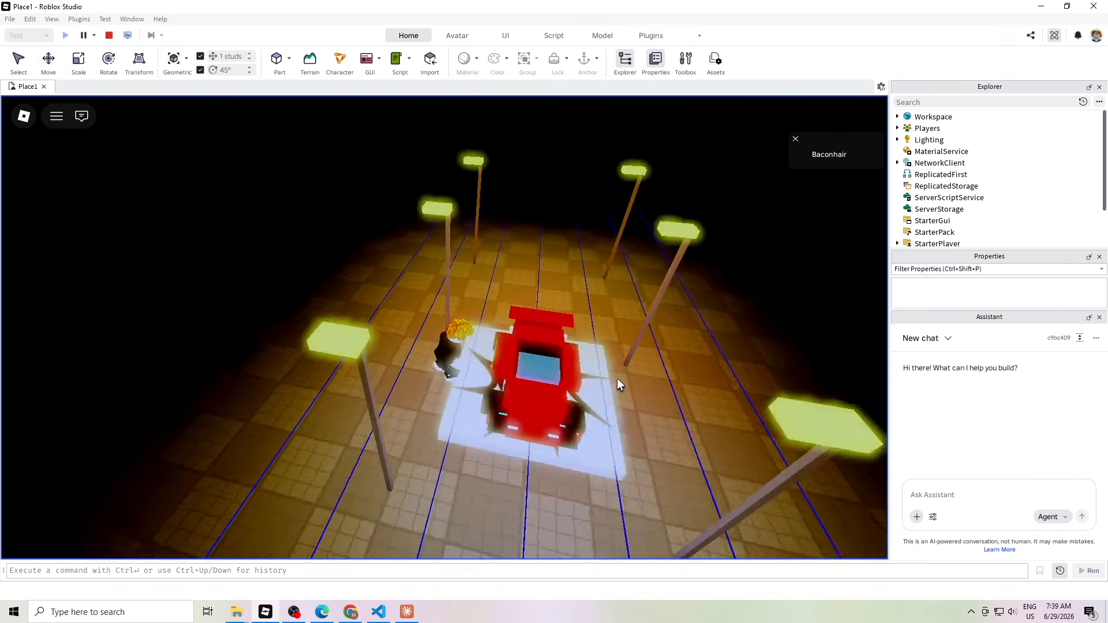
pyautogui.press('space')
pyautogui.press('s')
pyautogui.press('d')
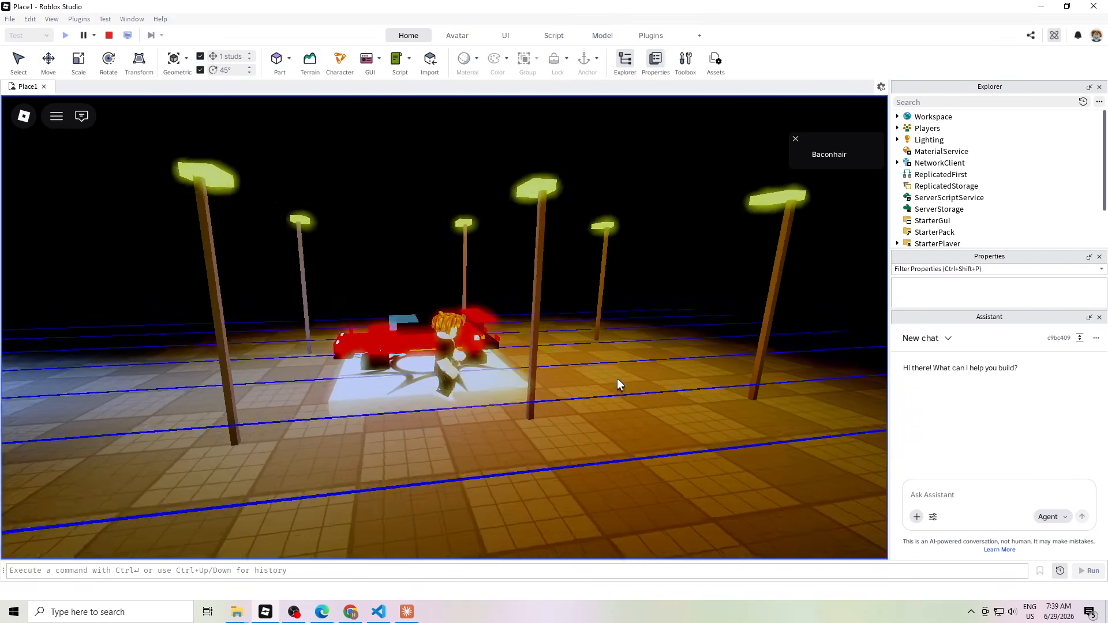
pyautogui.press('s')
pyautogui.press('w')
pyautogui.scroll(-3, 617, 379)
pyautogui.press('s')
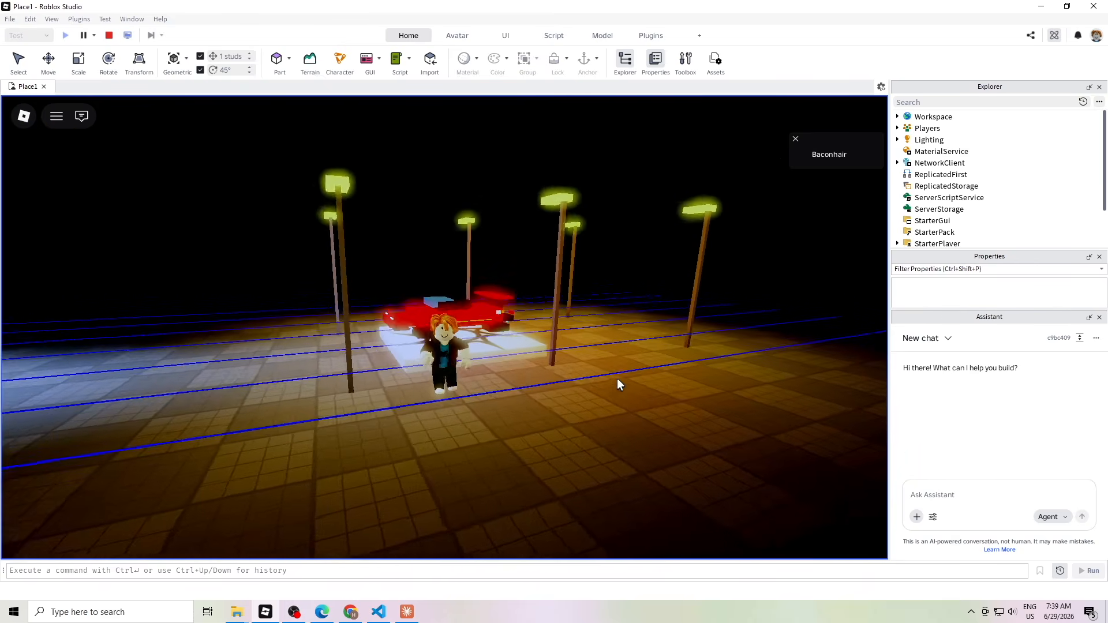
pyautogui.scroll(-2, 618, 379)
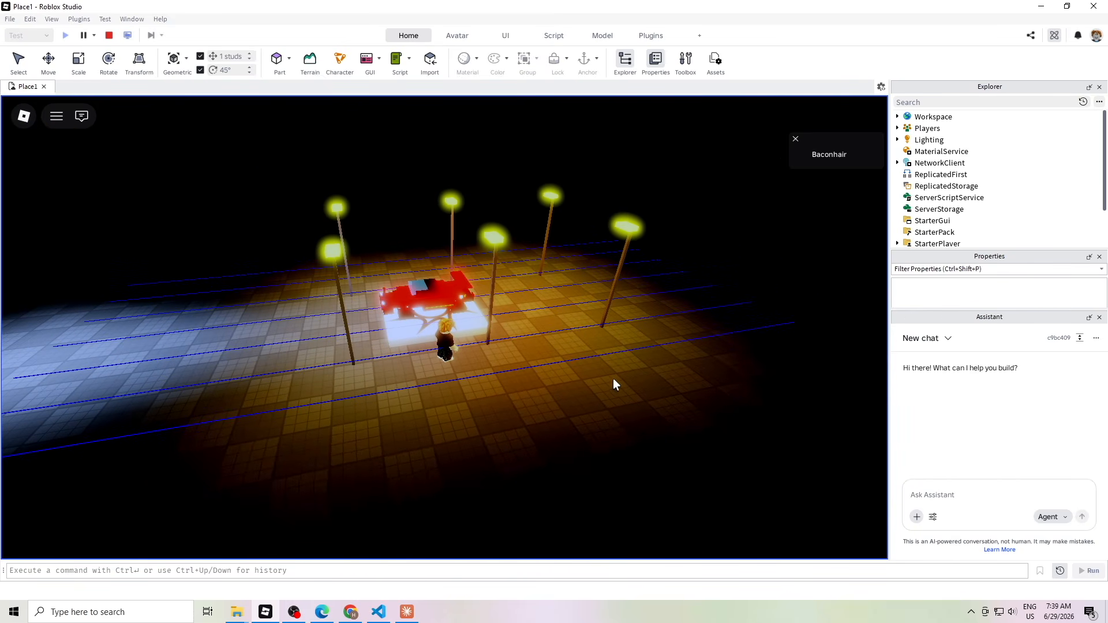
pyautogui.click(109, 37)
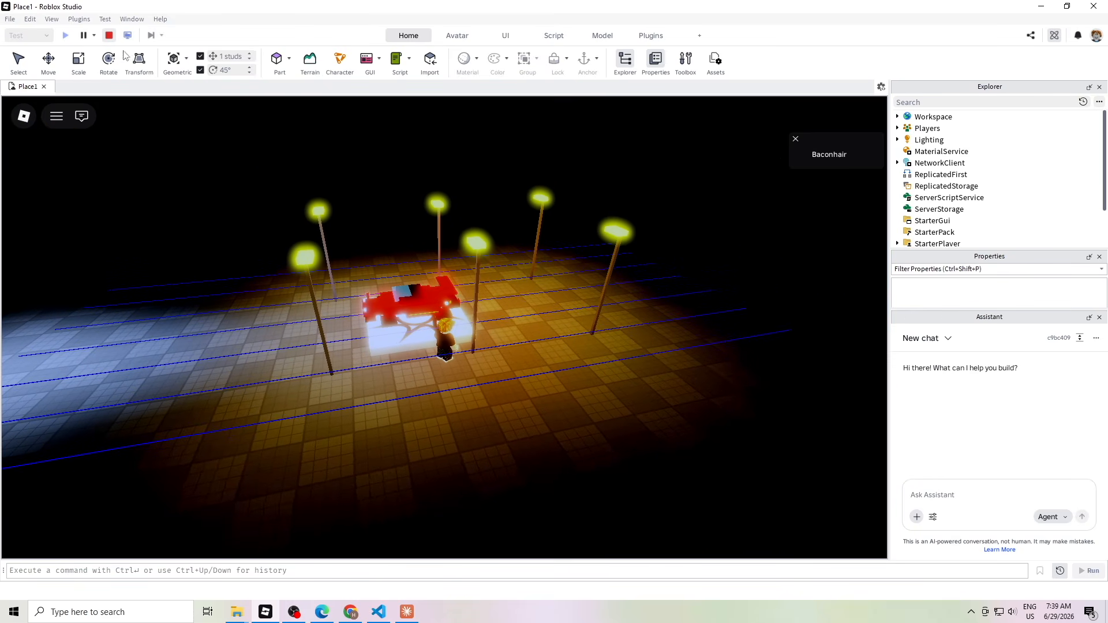